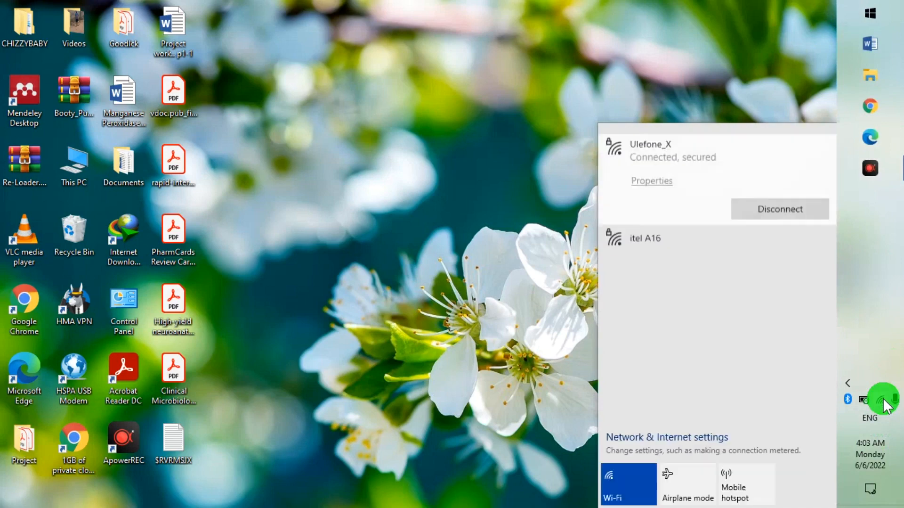
Set the connected Ulefone_X Wi-Fi network as a metered connection and close its properties
click(672, 179)
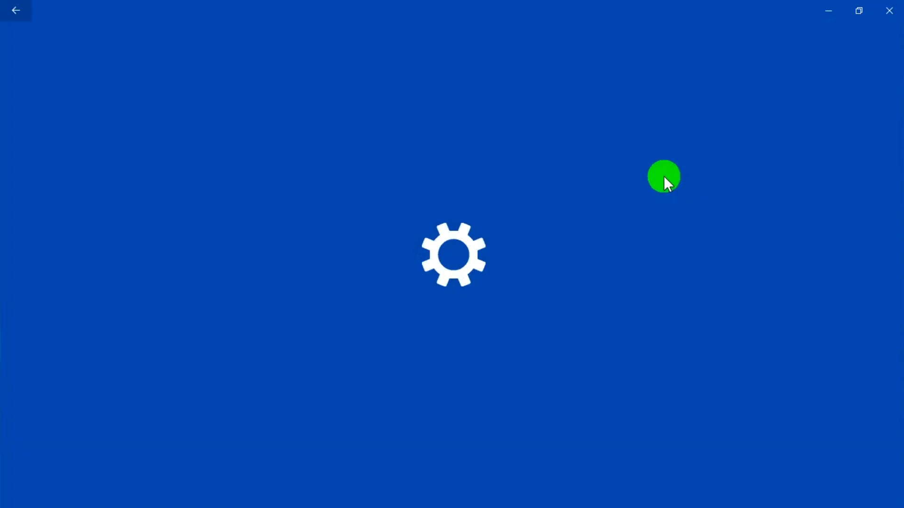
scroll(70, 369, down, 2)
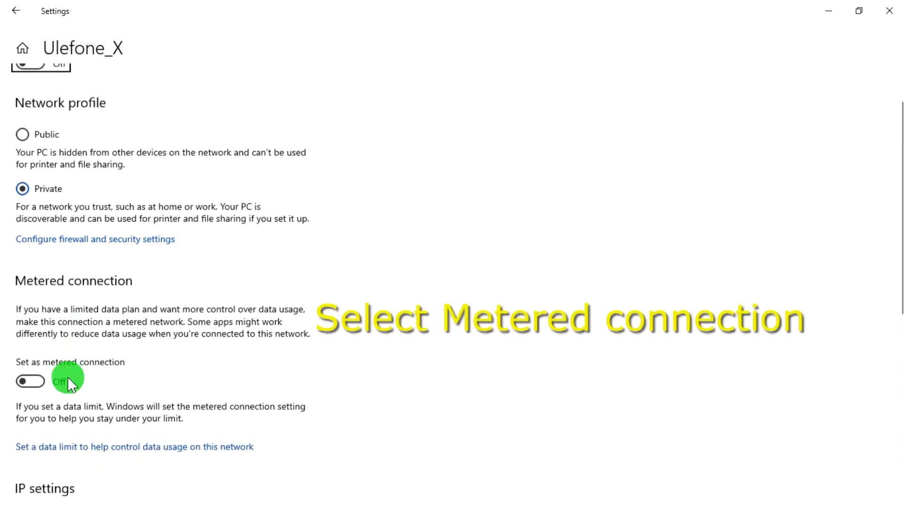
click(42, 379)
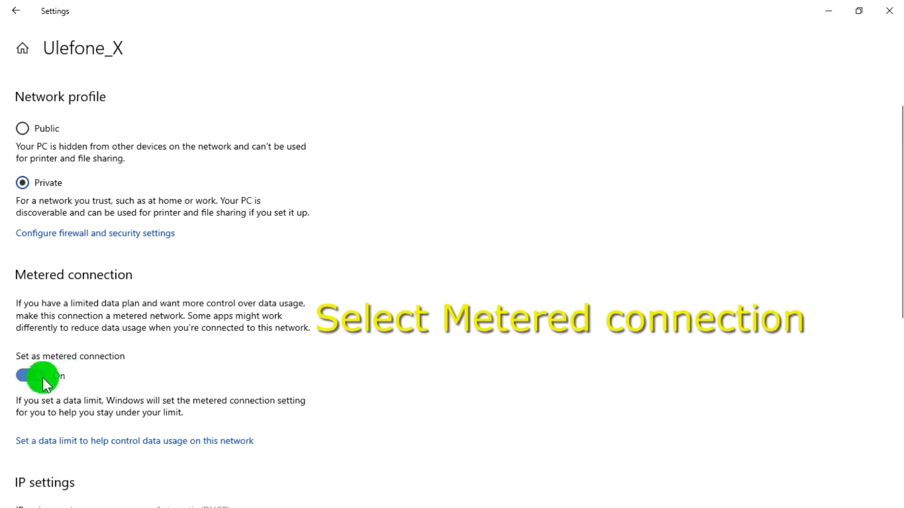
click(900, 15)
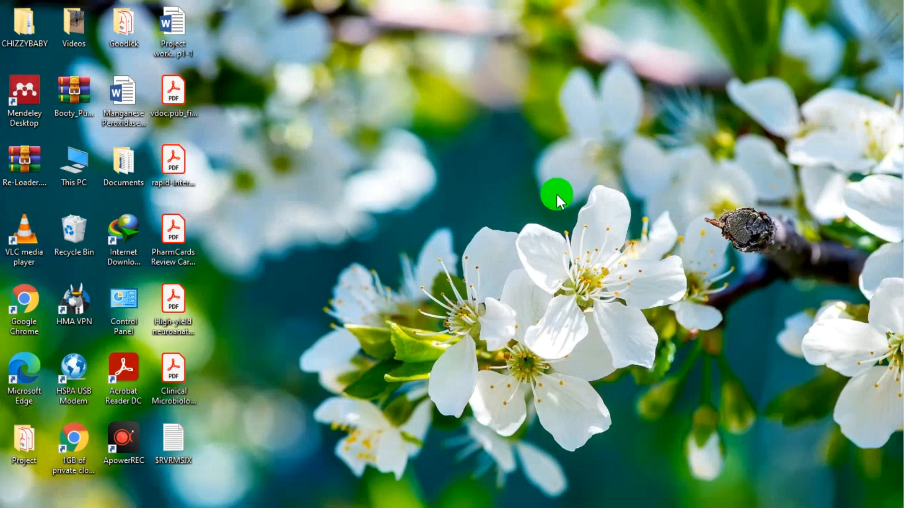
Examine the Windows Update options under Update & Security in Windows Settings, including the one for pausing updates, and close Settings
mouse_move(903, 198)
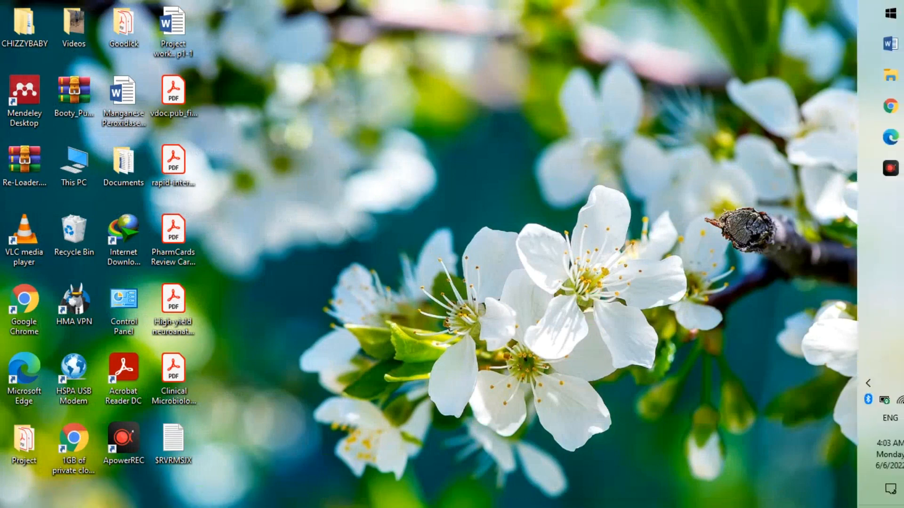
key(super)
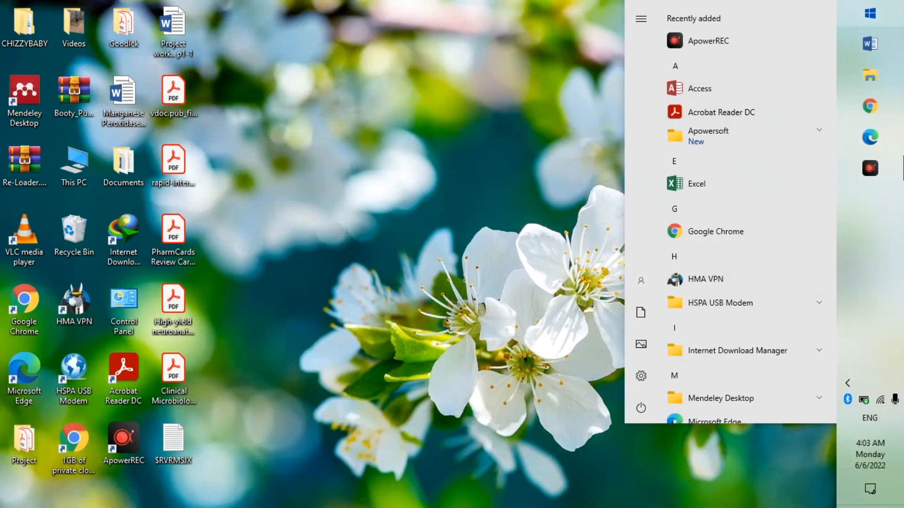
click(641, 375)
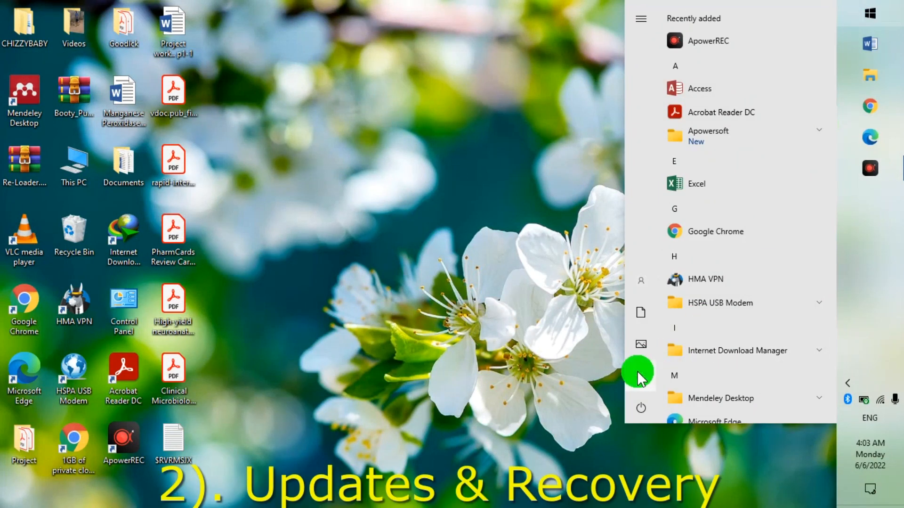
click(640, 375)
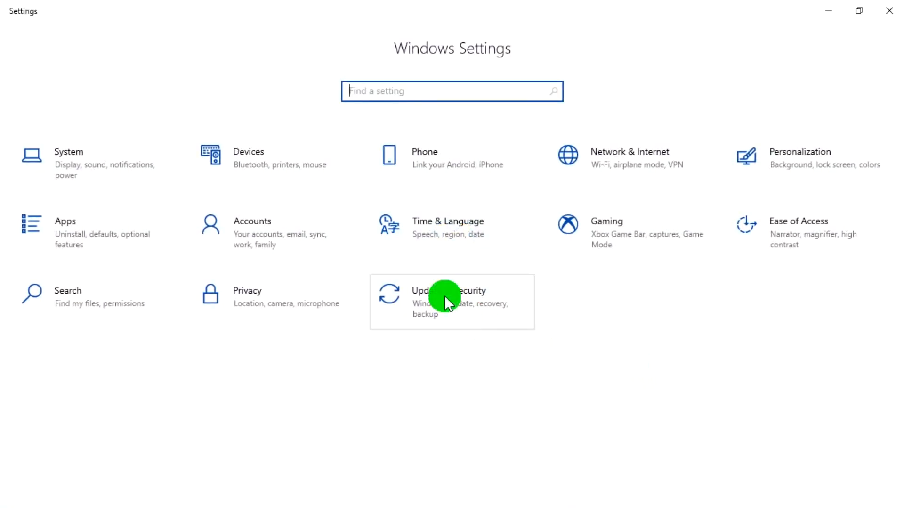
click(444, 296)
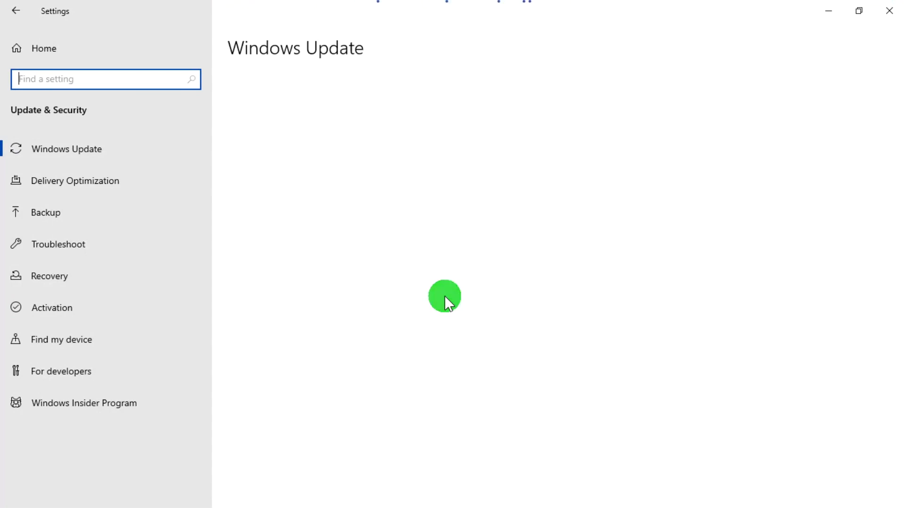
click(79, 168)
click(95, 155)
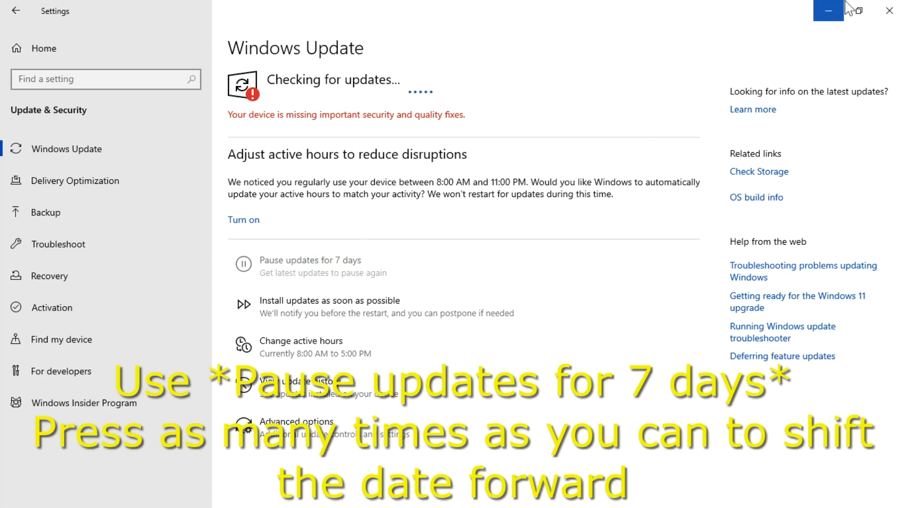
click(889, 11)
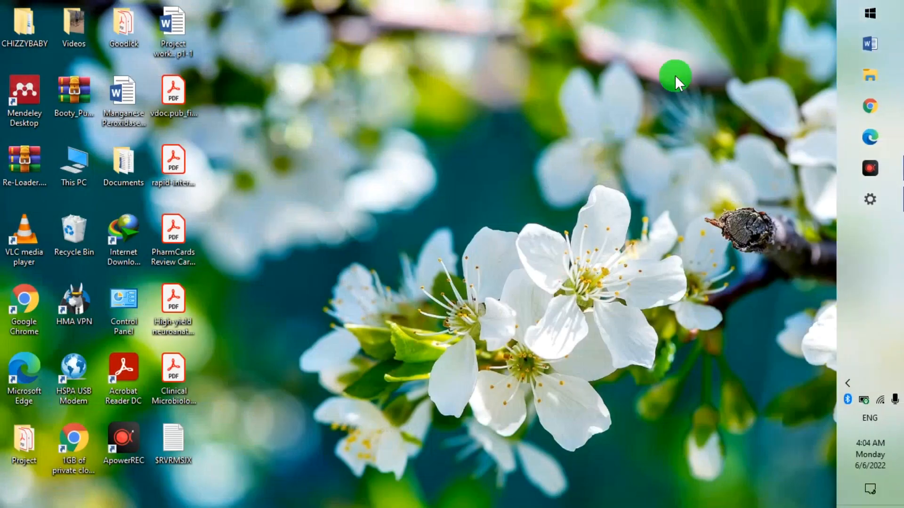
click(675, 75)
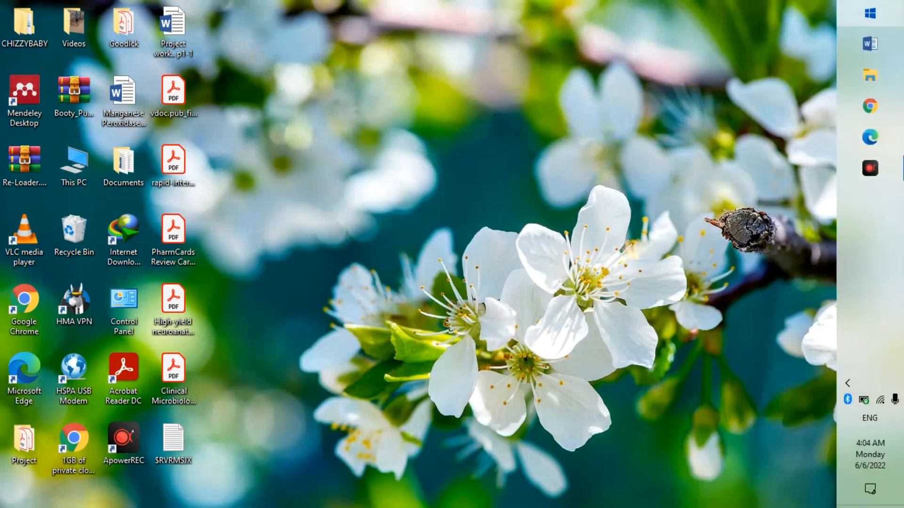
Search Windows for "serv" and open the Services app
click(902, 6)
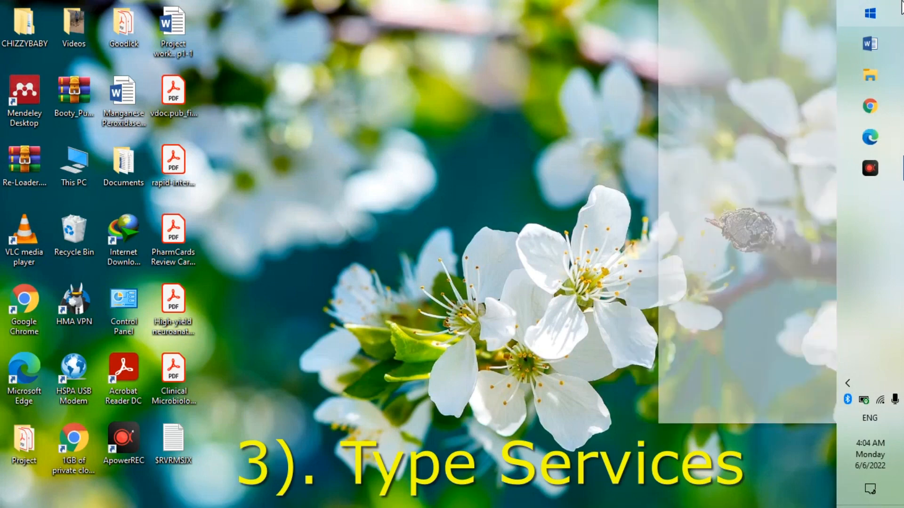
text(serv)
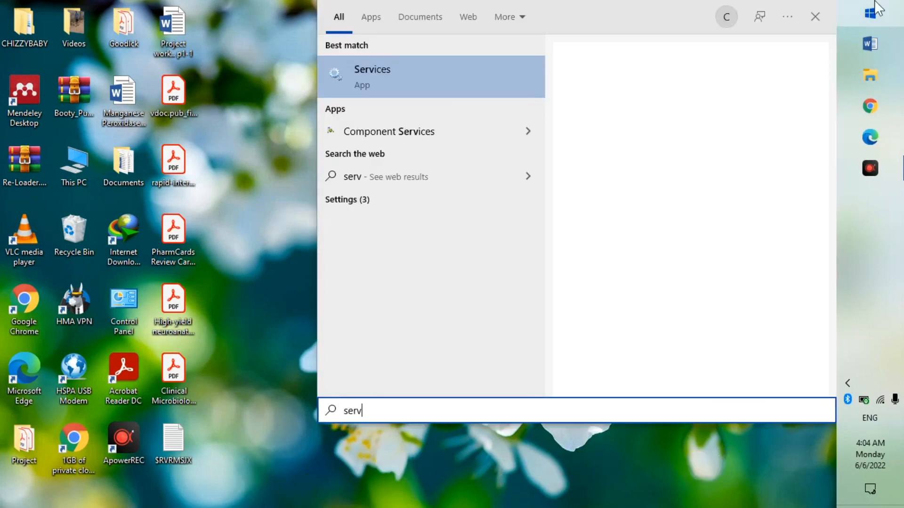
click(417, 62)
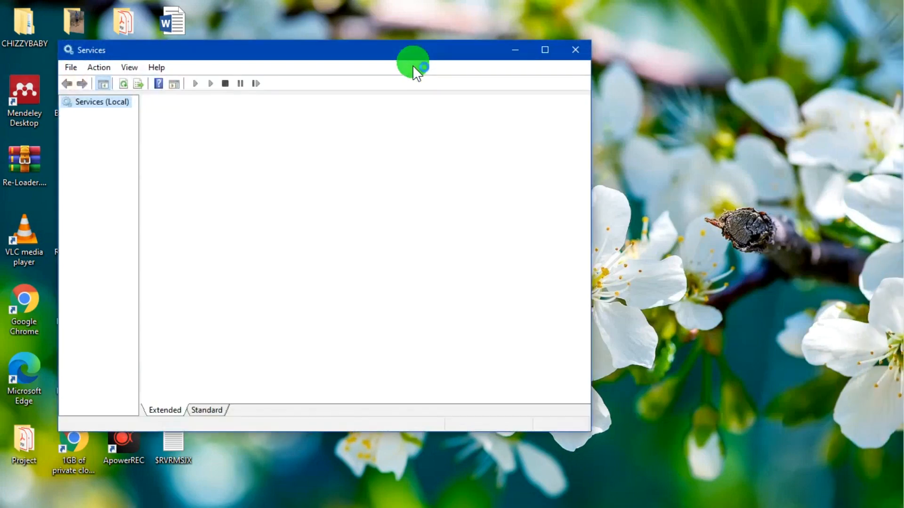
Open the properties of the Windows Update service and stop the service
click(429, 199)
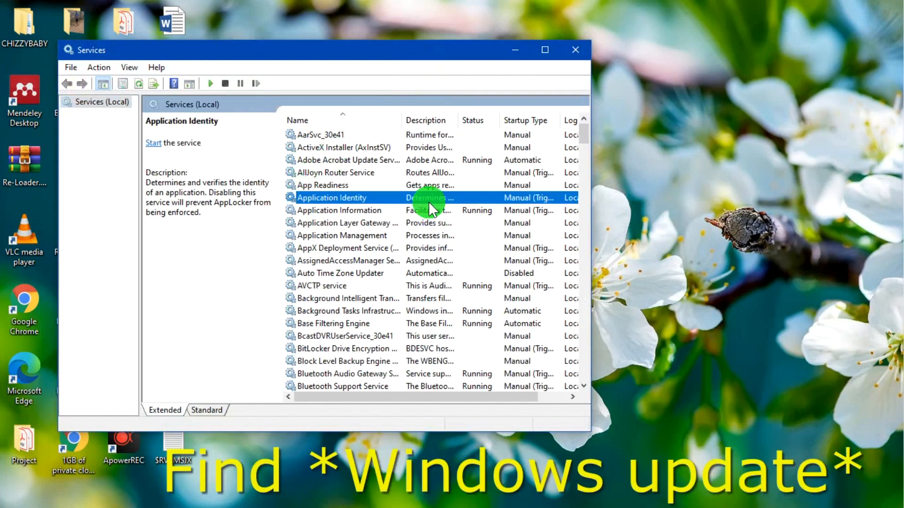
scroll(429, 202, down, 10)
drag(584, 160, 604, 403)
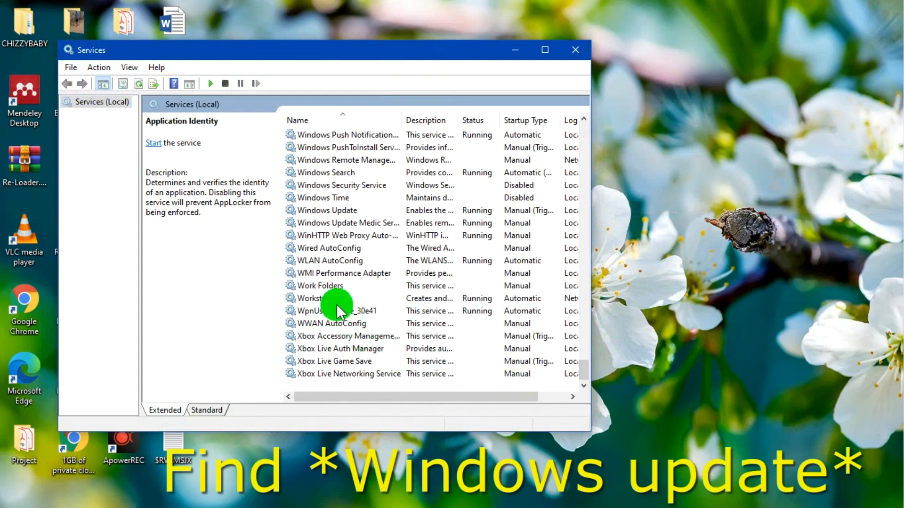
click(355, 210)
double_click(331, 210)
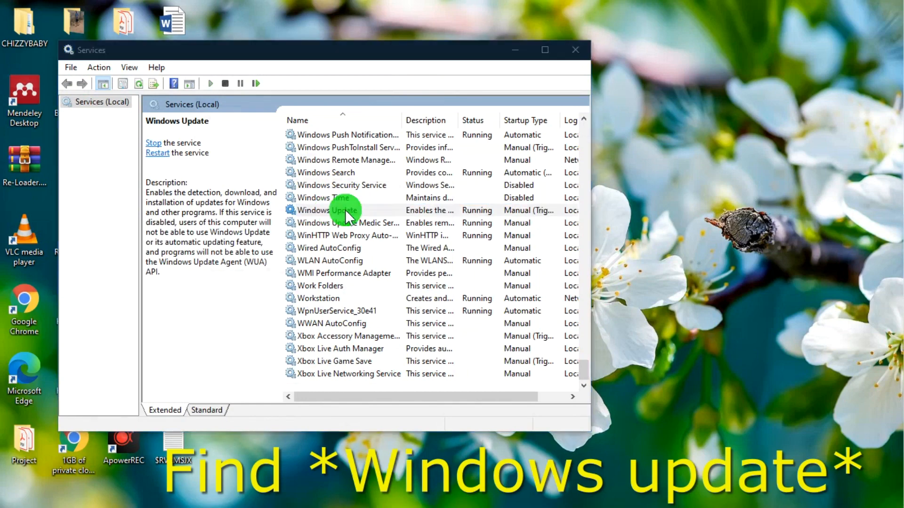
click(297, 292)
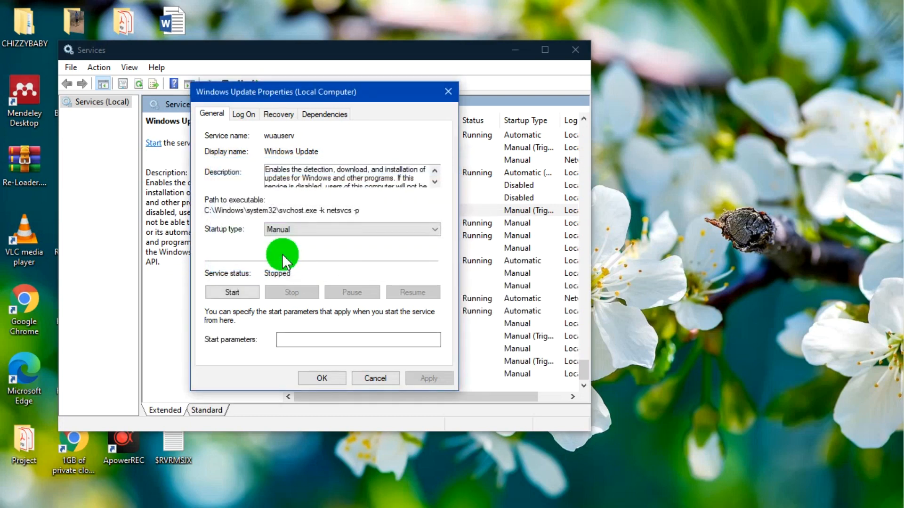
In the service's recovery options, set First failure to Take No Action, reset the fail count after 0 days, and apply
click(277, 114)
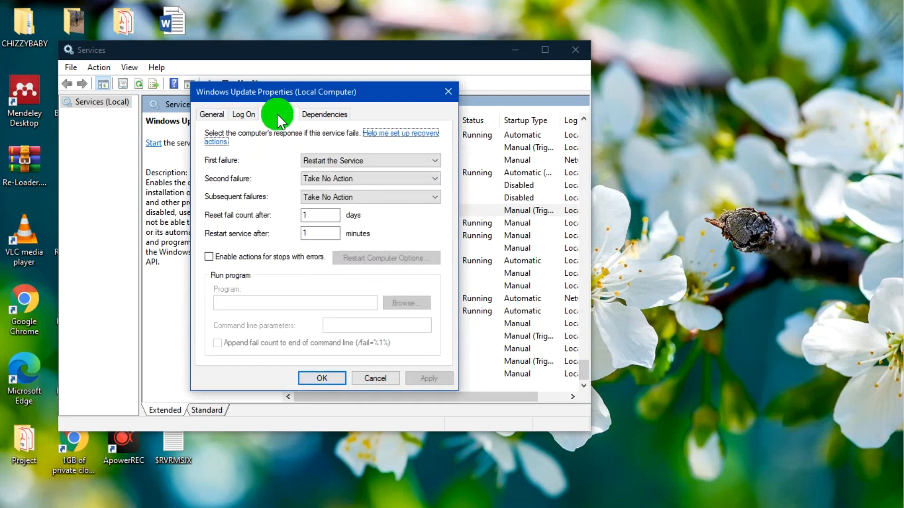
click(348, 161)
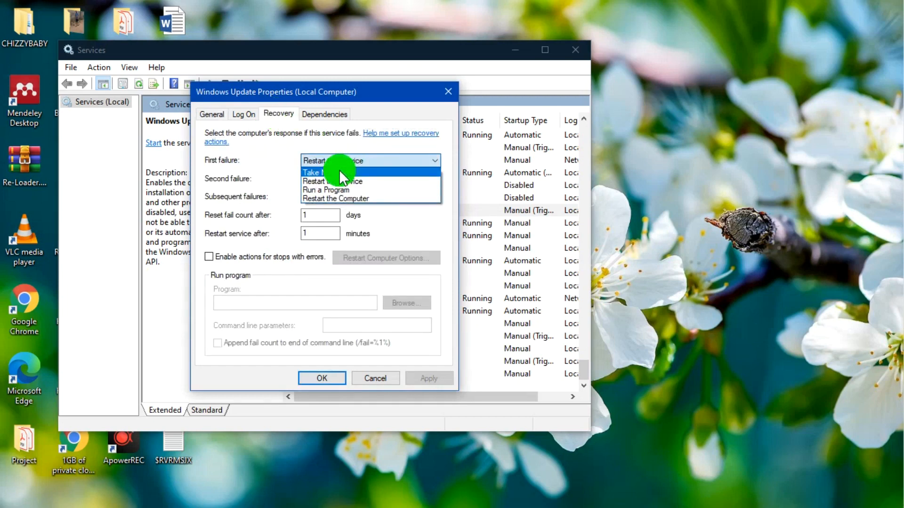
click(343, 172)
drag(318, 214, 289, 219)
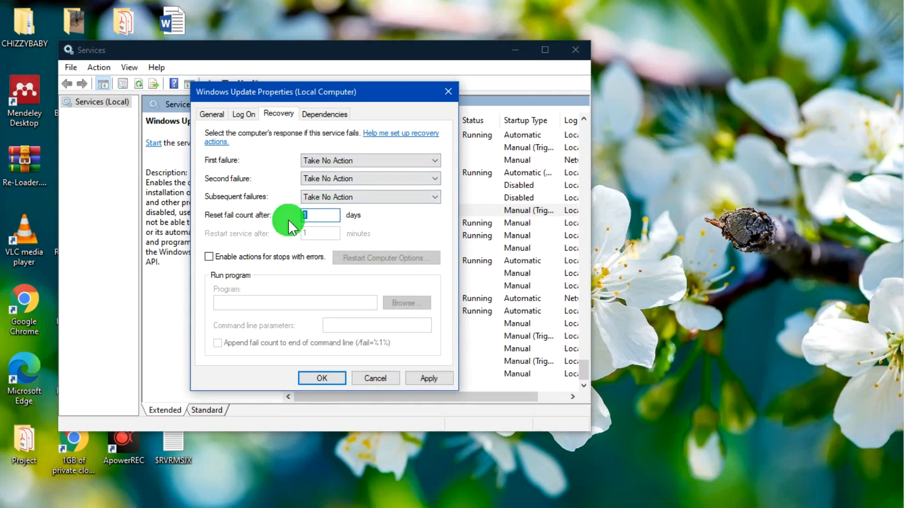
text(0)
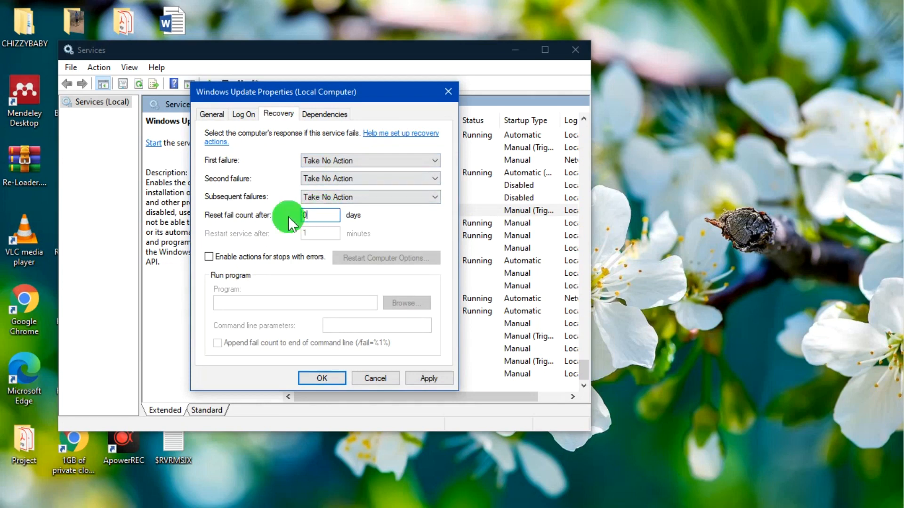
click(429, 377)
Set the Windows Update service's startup type to Disabled, confirm the properties, and close Services
click(218, 117)
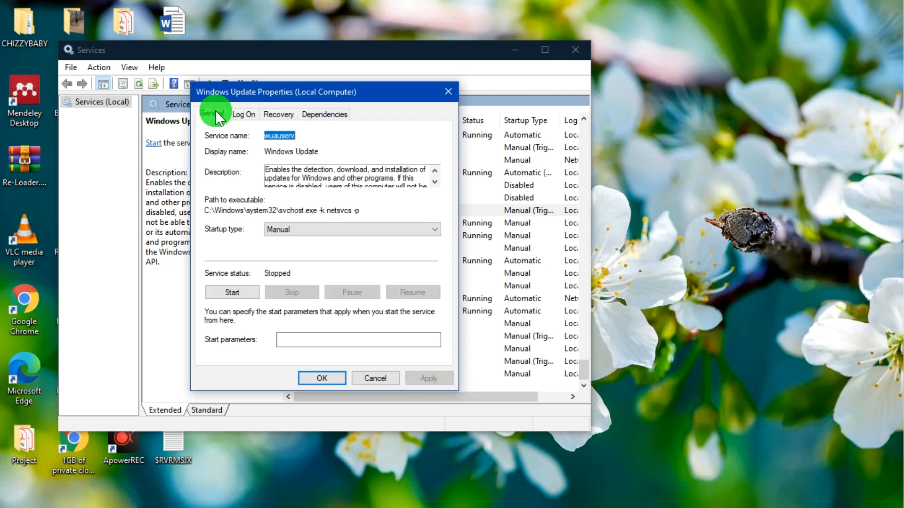
click(315, 230)
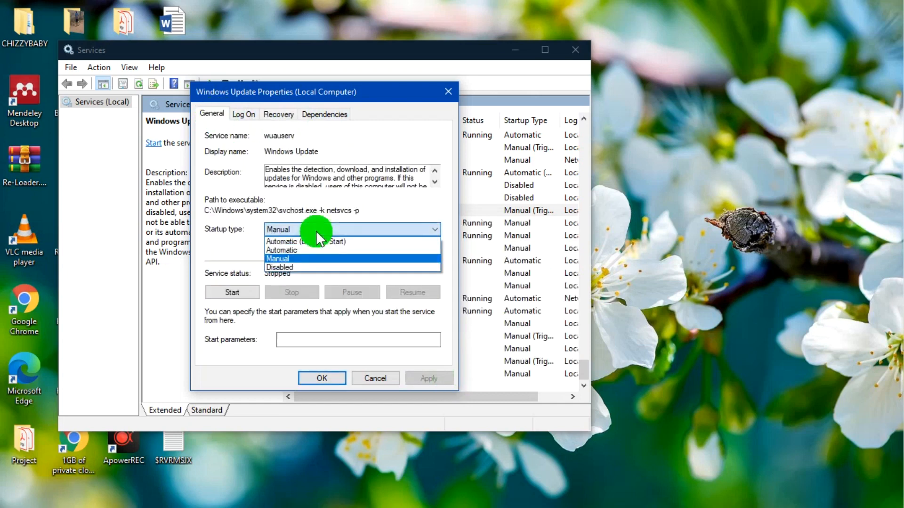
click(293, 265)
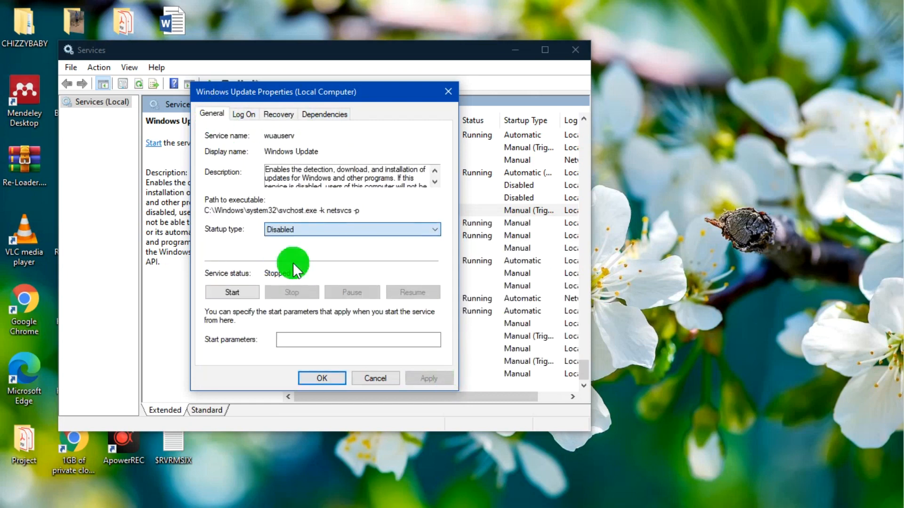
click(321, 379)
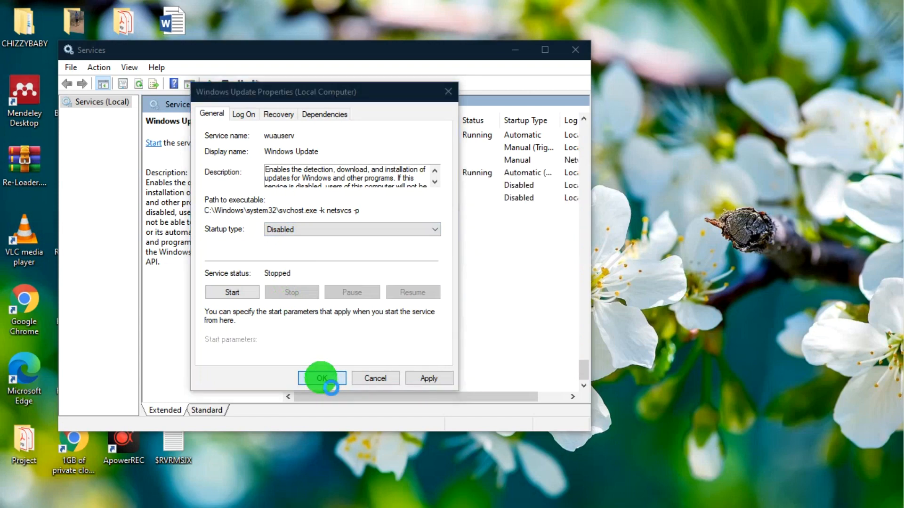
click(577, 49)
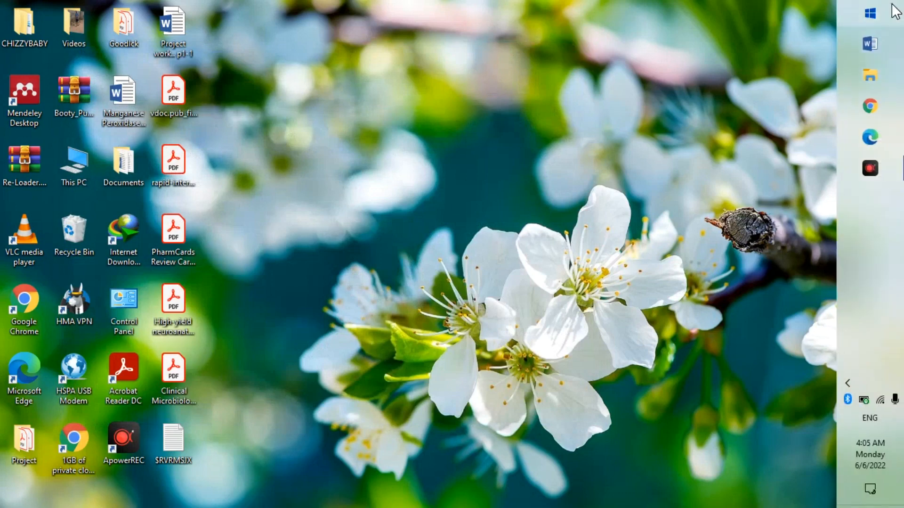
Search Windows for "reg" and open Registry Editor
click(893, 8)
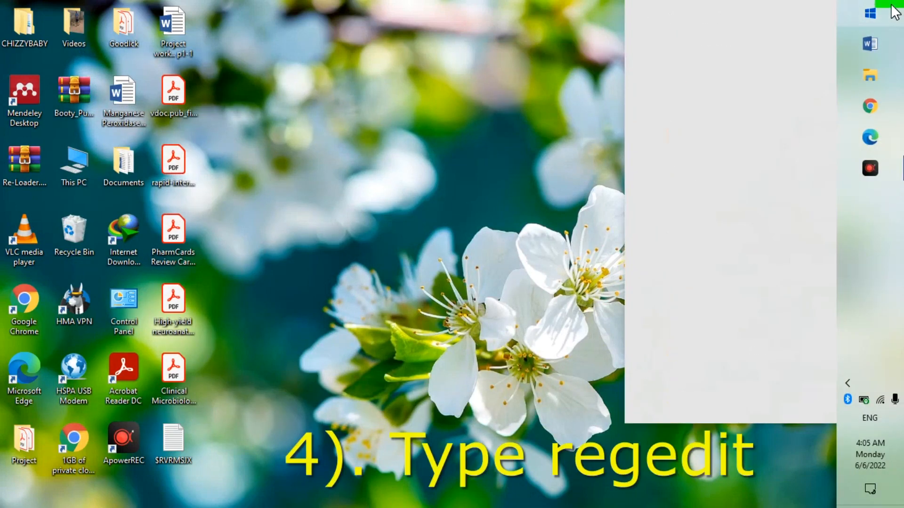
text(reg)
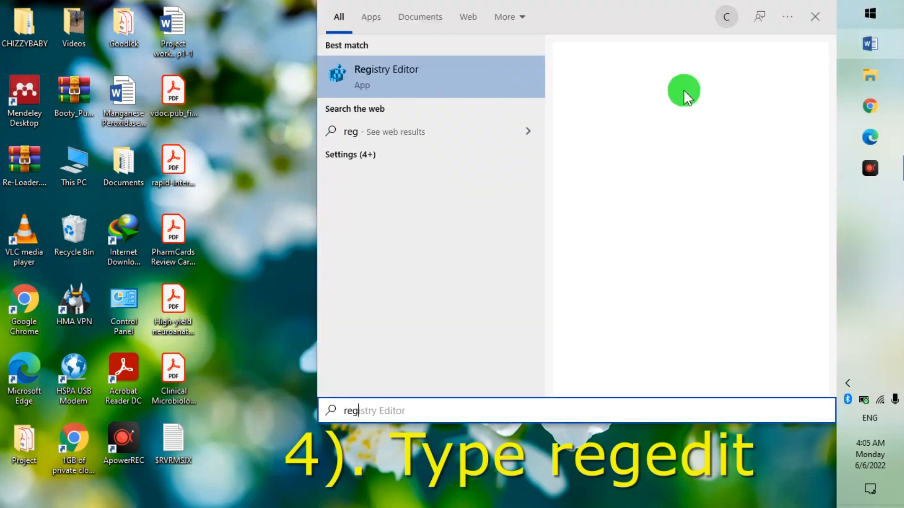
click(371, 79)
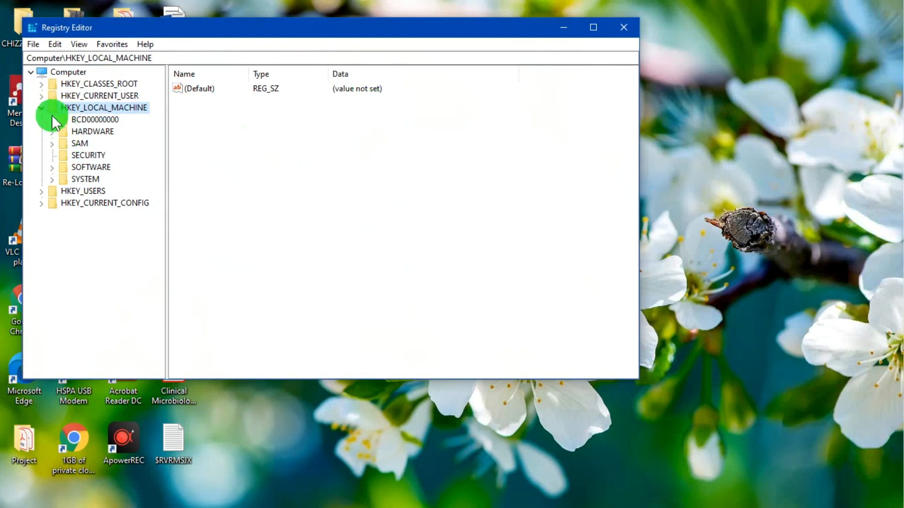
Expand HKEY_LOCAL_MACHINE and its SOFTWARE key in the registry tree
click(41, 109)
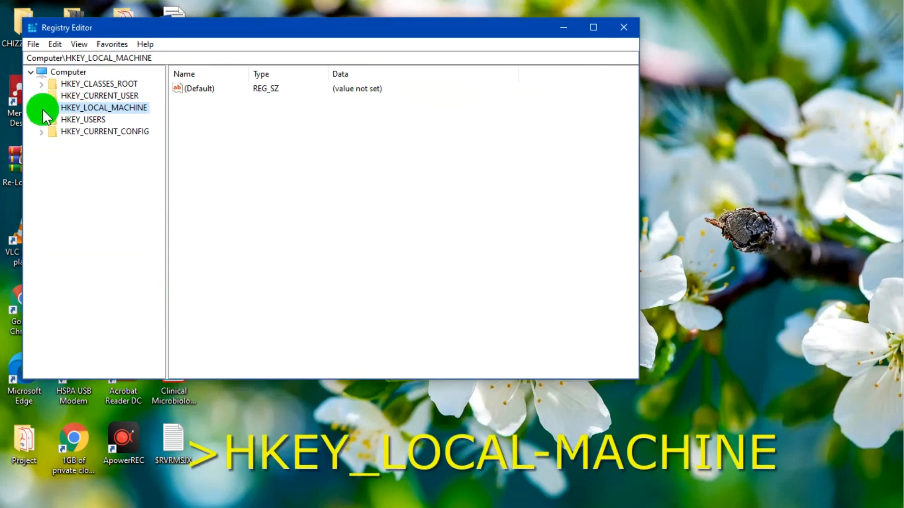
click(43, 109)
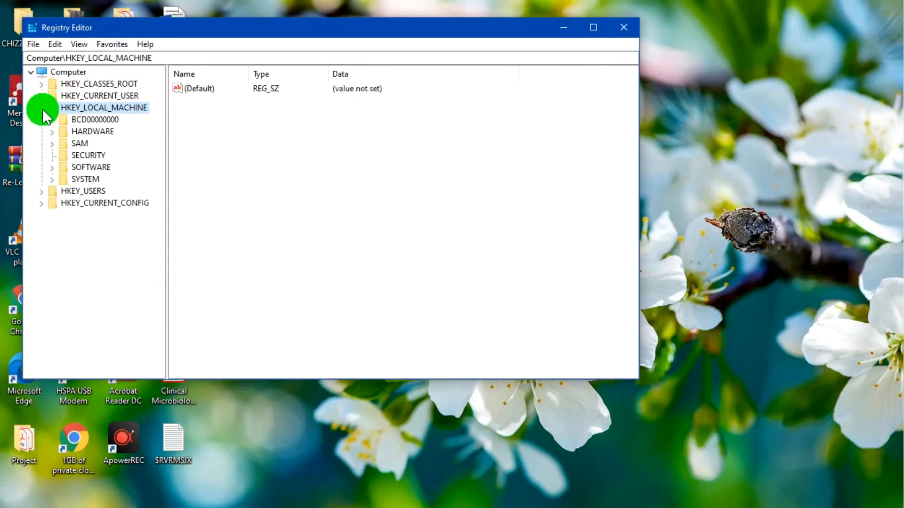
click(56, 167)
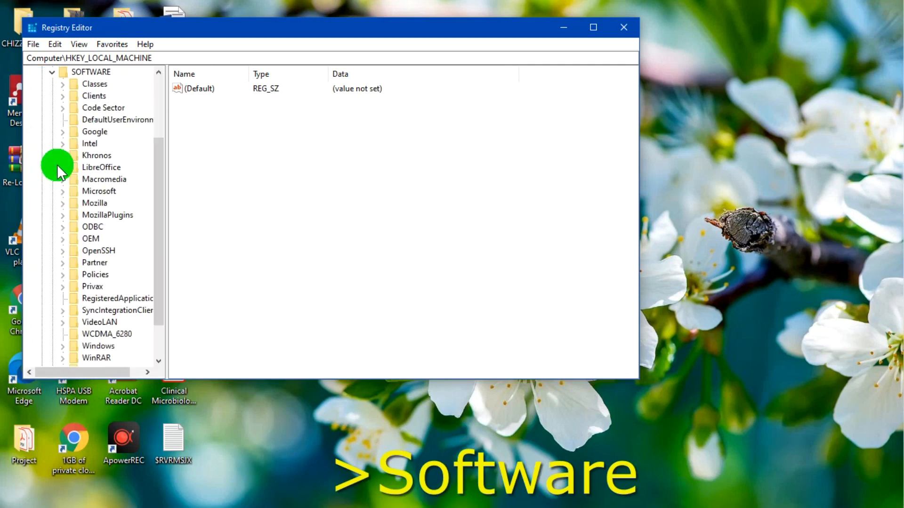
scroll(58, 165, down, 1)
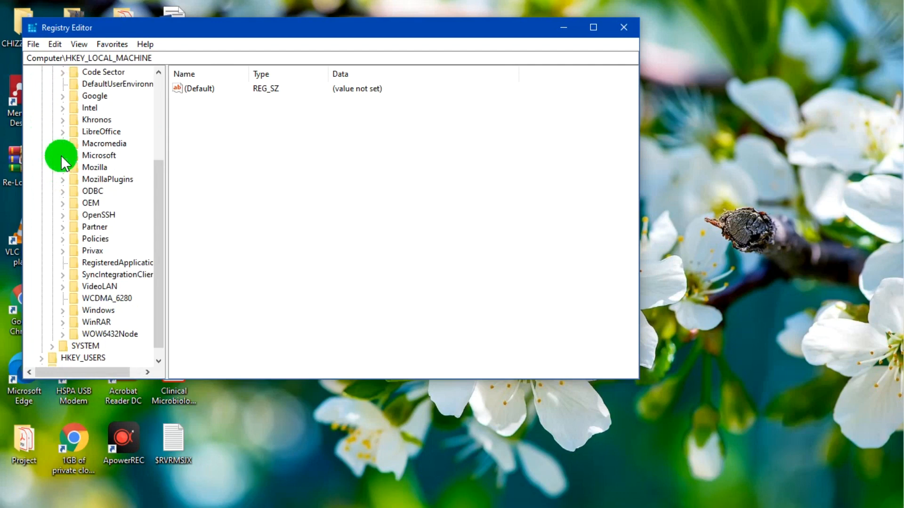
click(62, 156)
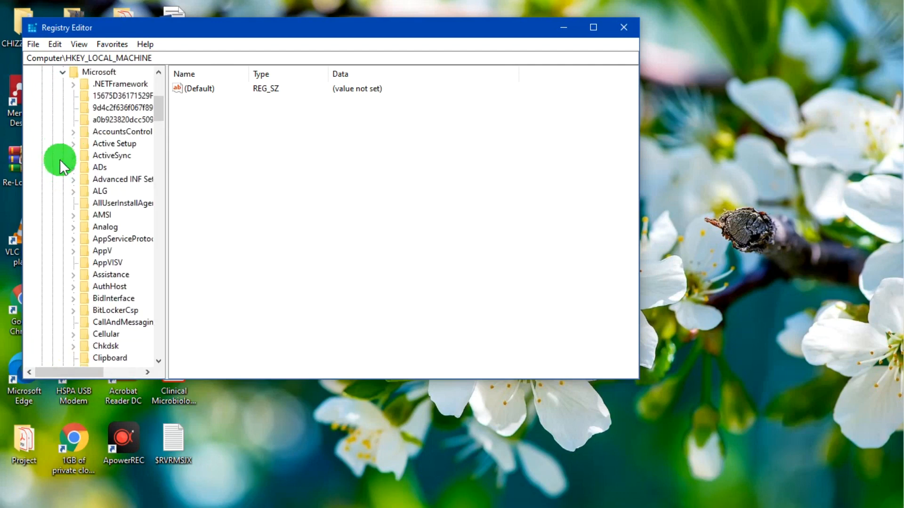
scroll(102, 253, down, 5)
scroll(101, 254, down, 6)
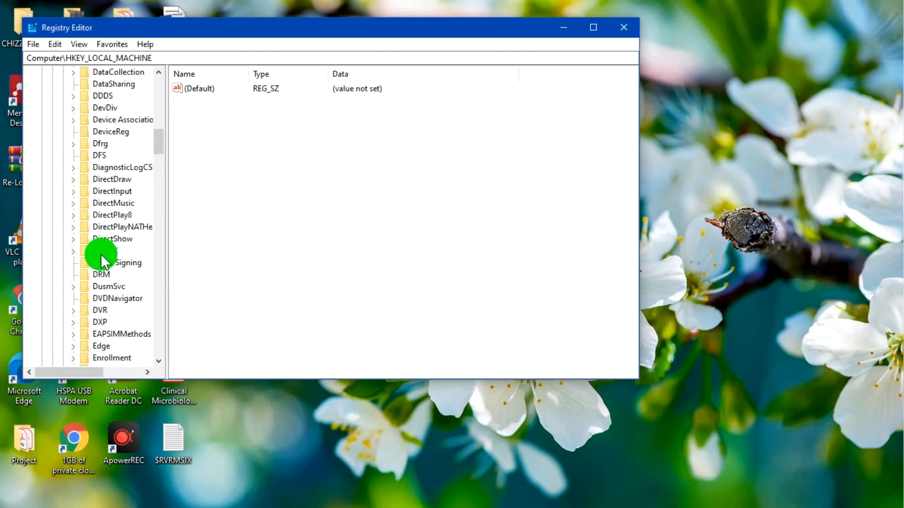
scroll(101, 256, up, 15)
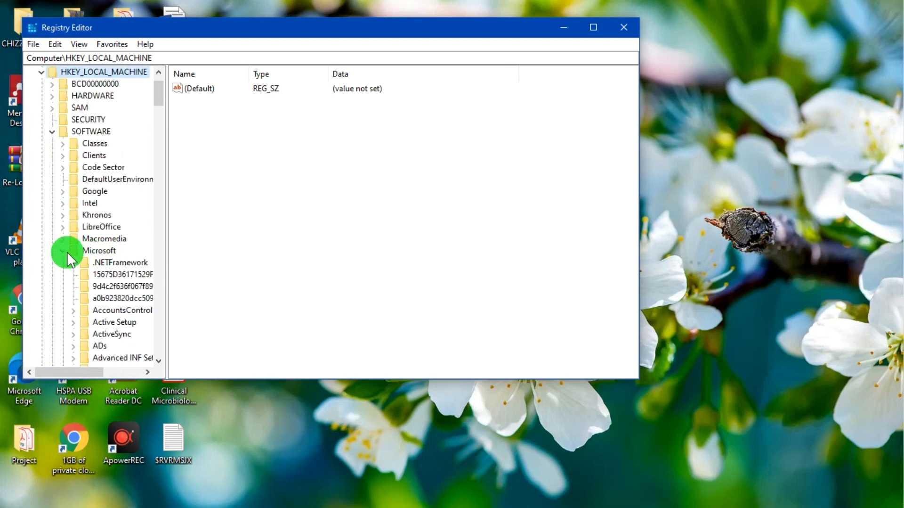
click(64, 252)
Under SOFTWARE, expand the Policies key and the Microsoft key inside it
scroll(63, 252, down, 2)
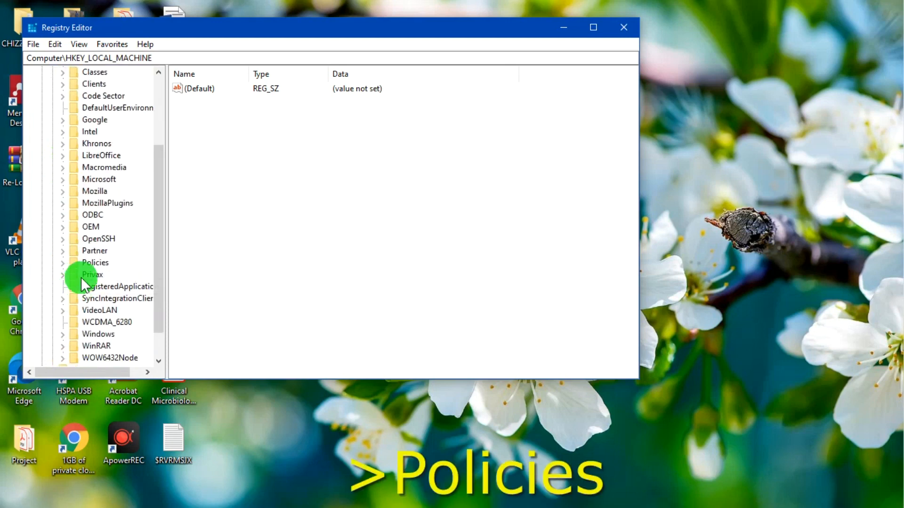
click(65, 261)
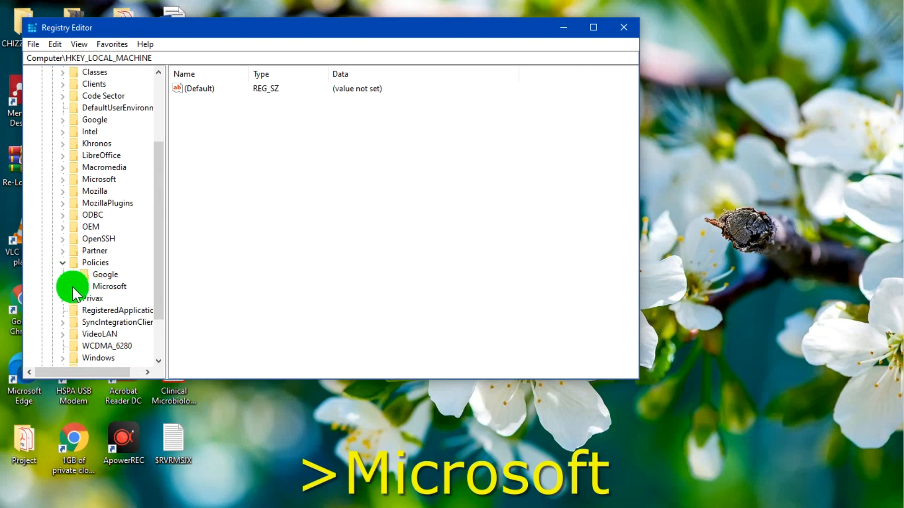
click(73, 286)
scroll(73, 285, down, 2)
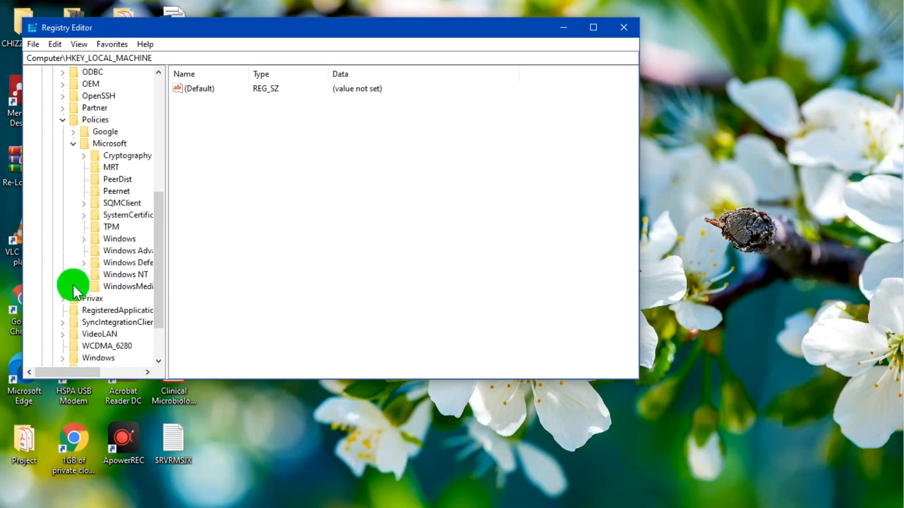
Create a new key named WindowsUpdate under SOFTWARE\Policies\Microsoft
right_click(114, 143)
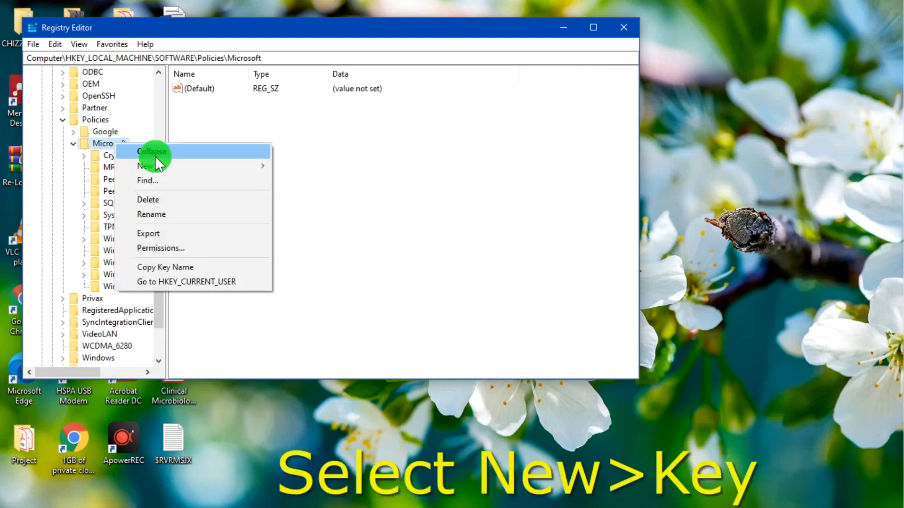
mouse_move(158, 165)
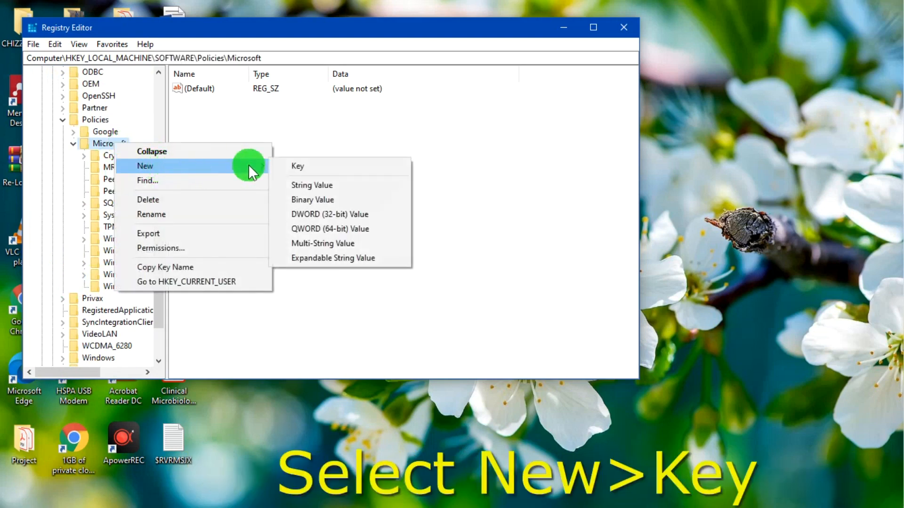
click(301, 162)
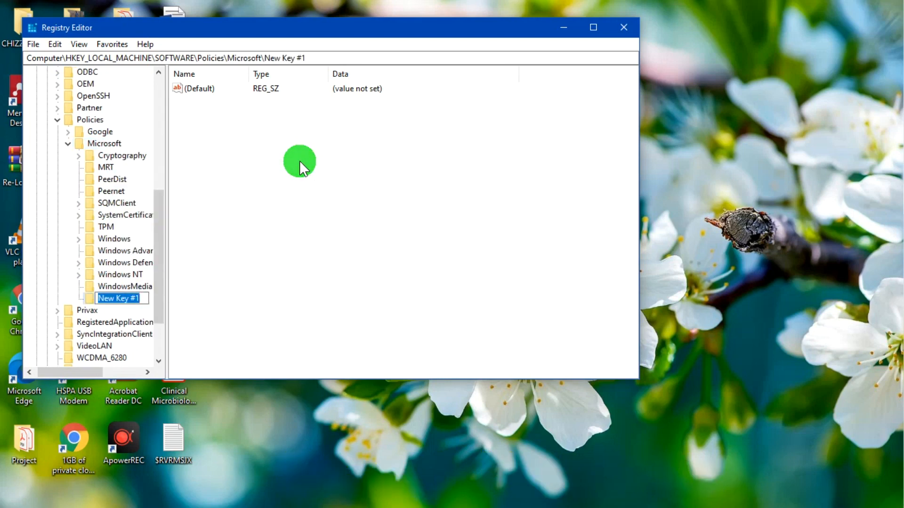
text(W)
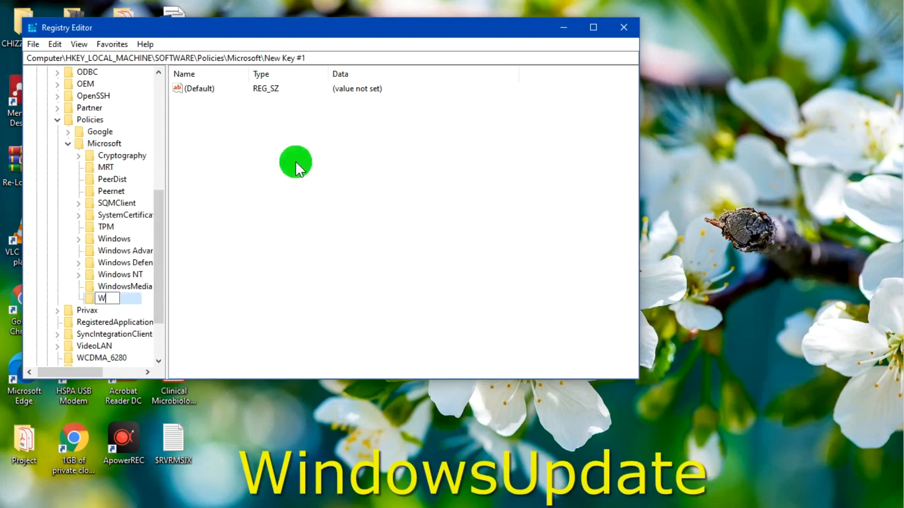
text(indowsUpd)
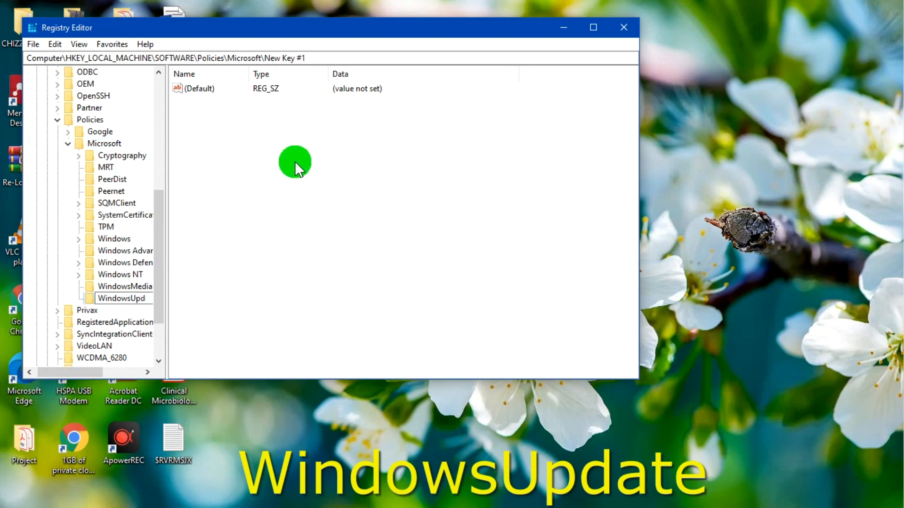
text(ate)
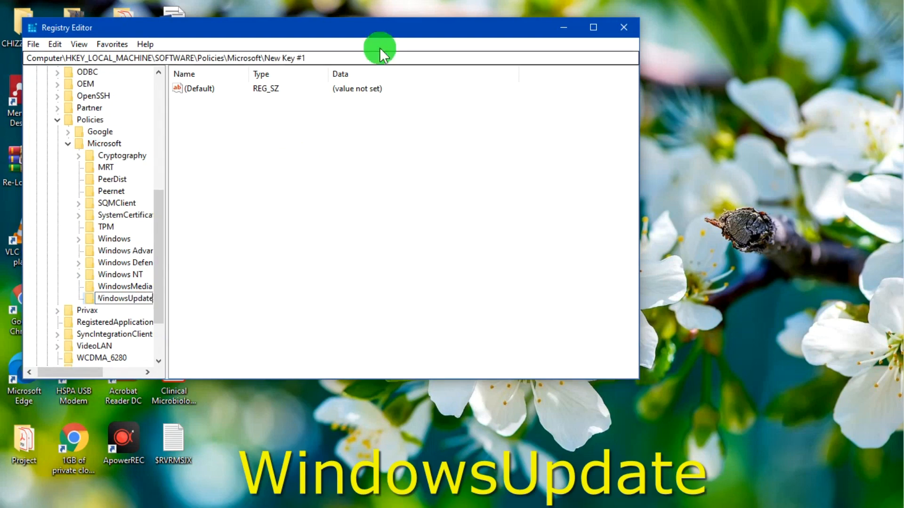
click(210, 301)
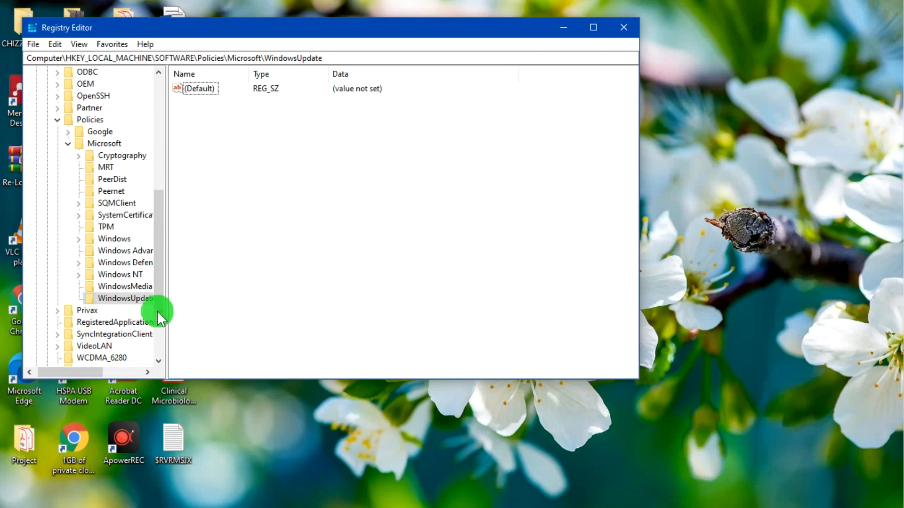
Create a subkey named AU inside the WindowsUpdate key
right_click(126, 295)
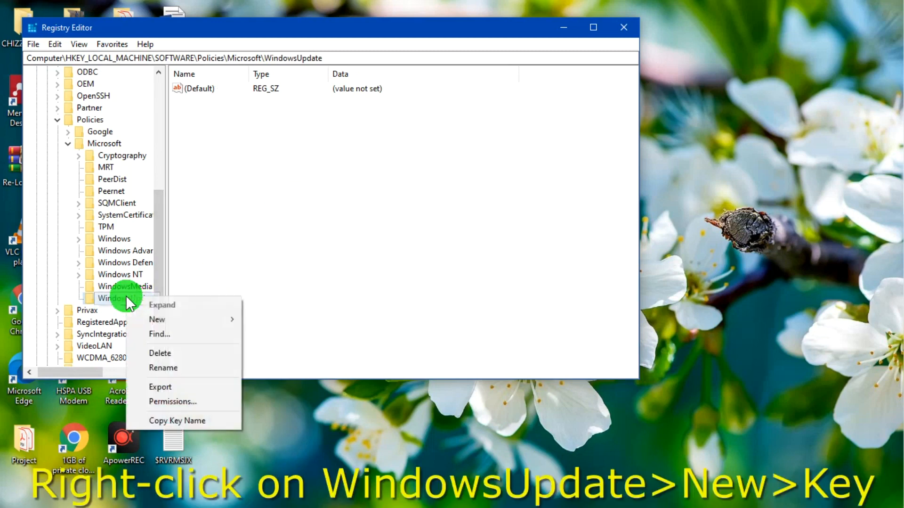
mouse_move(164, 316)
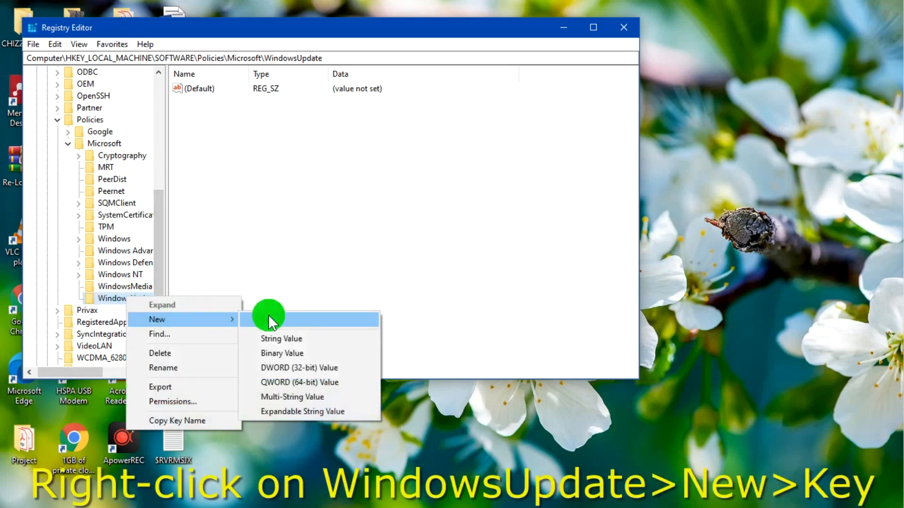
click(269, 315)
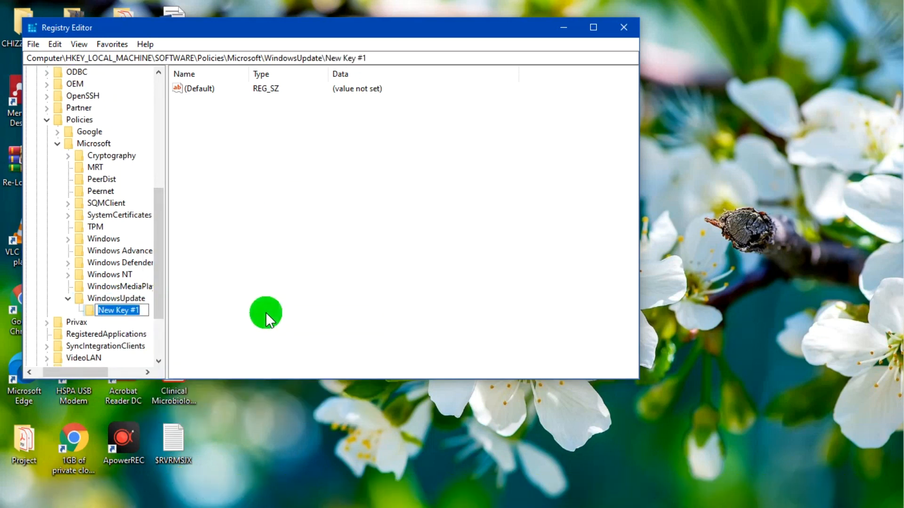
text(AU)
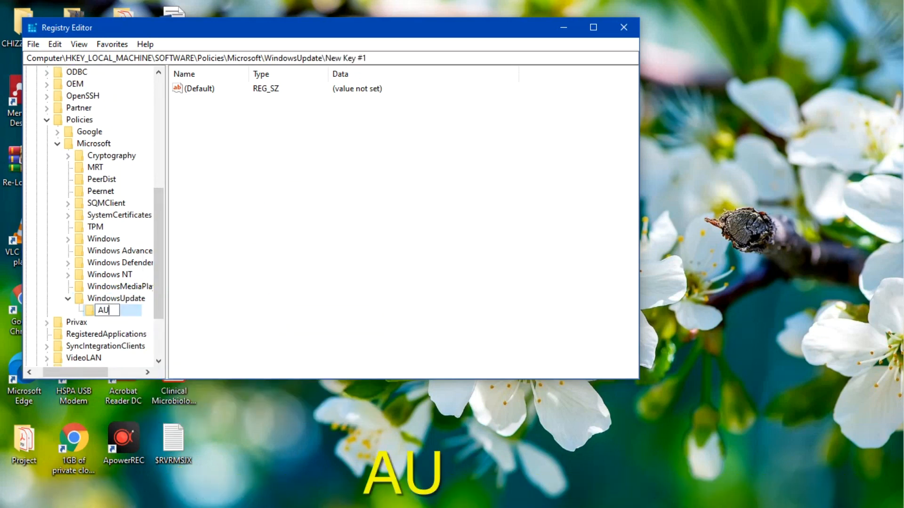
click(225, 311)
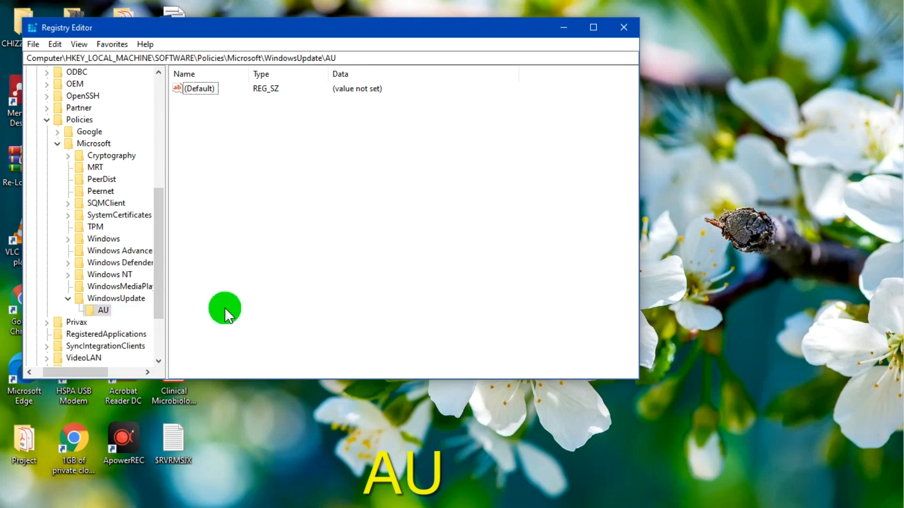
Add a DWORD (32-bit) value named NoAutoRebootWithLoggedOnUsers to the AU key
right_click(203, 103)
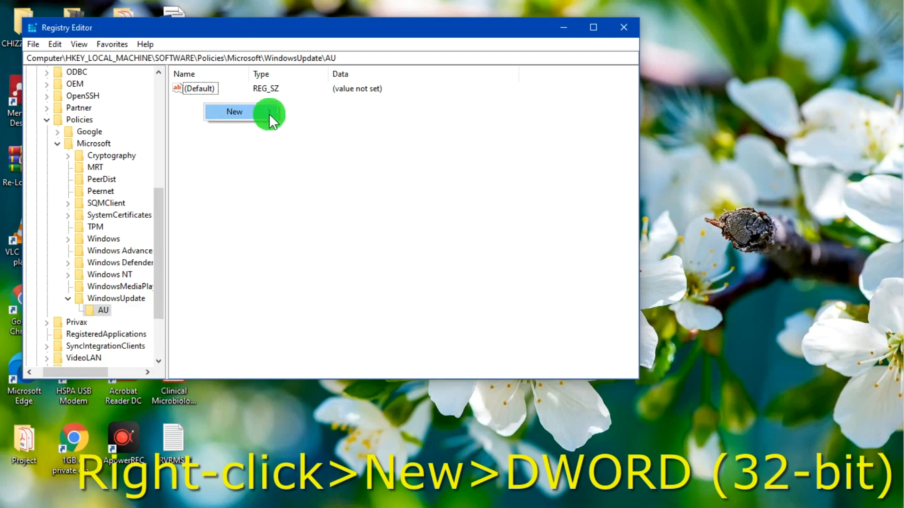
mouse_move(262, 113)
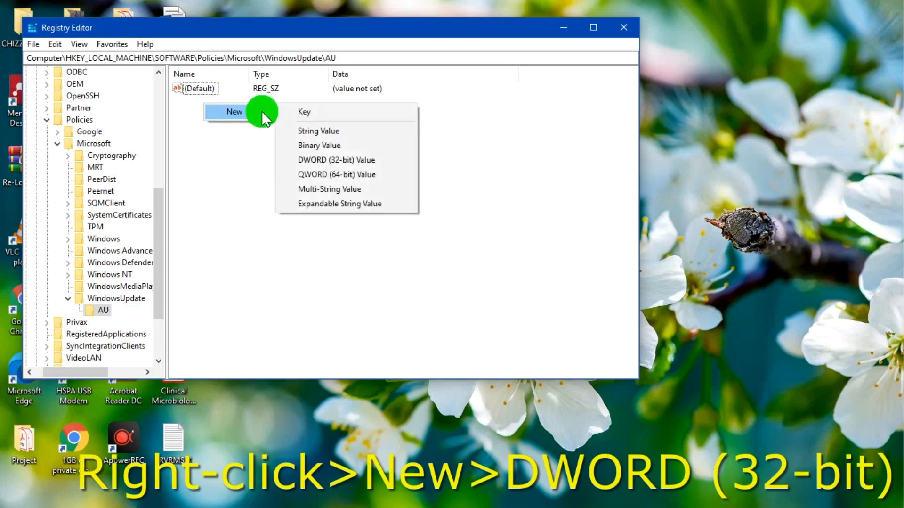
click(360, 160)
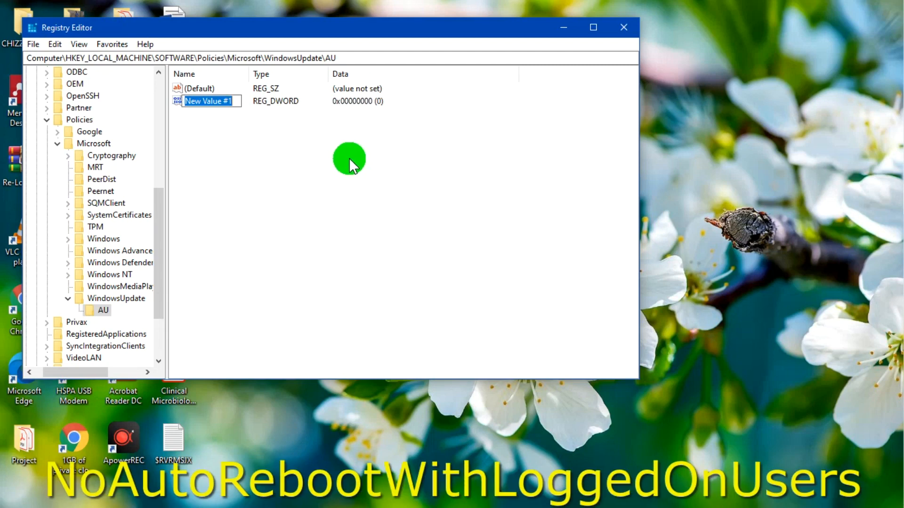
text(No)
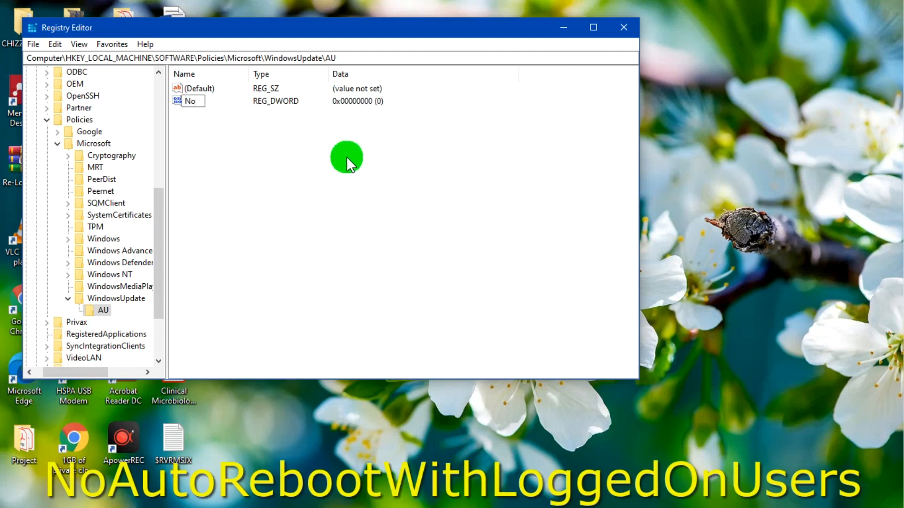
text(AutoReboot)
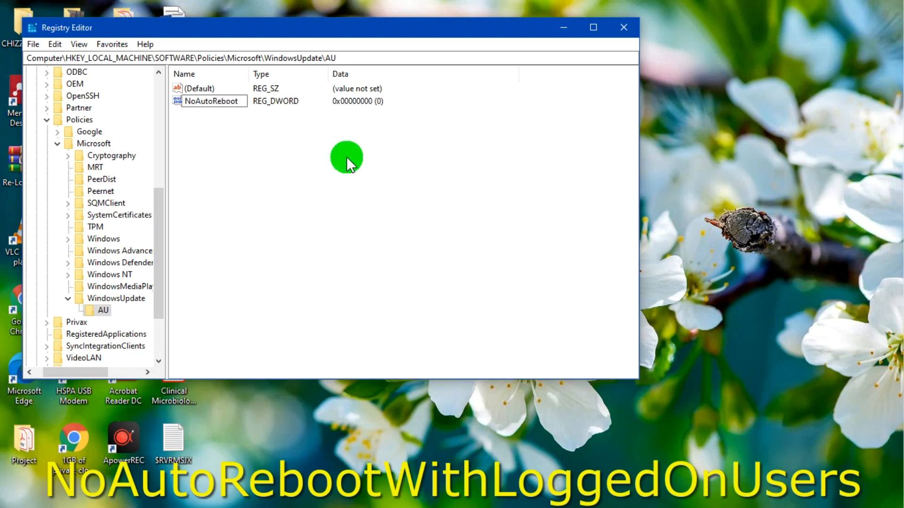
text(WithLogged)
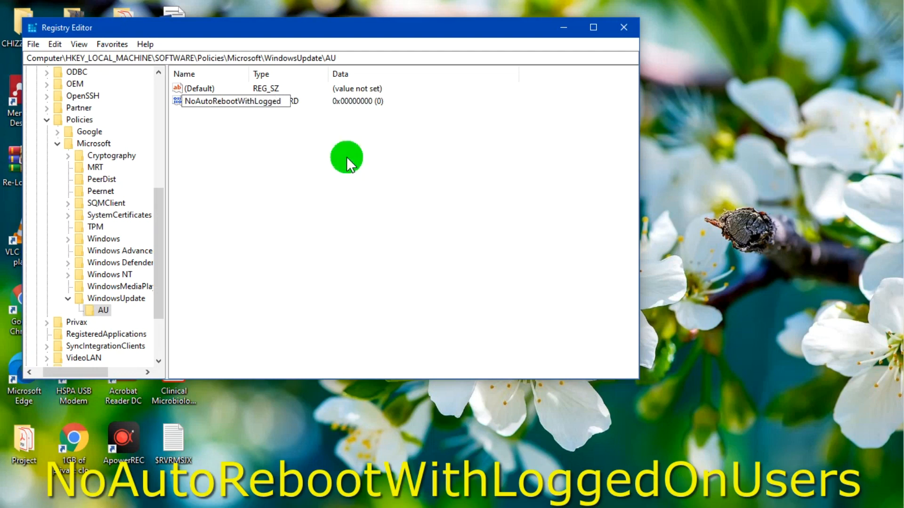
text(OnUsers)
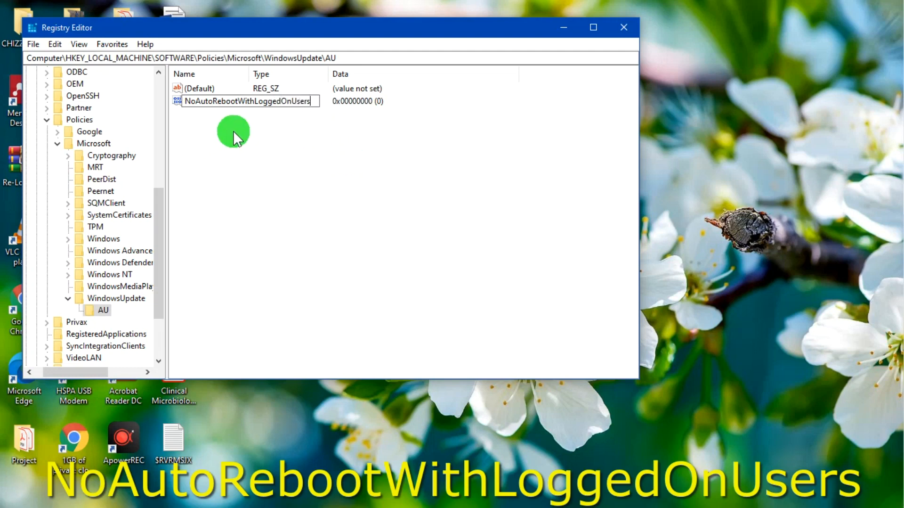
key(Return)
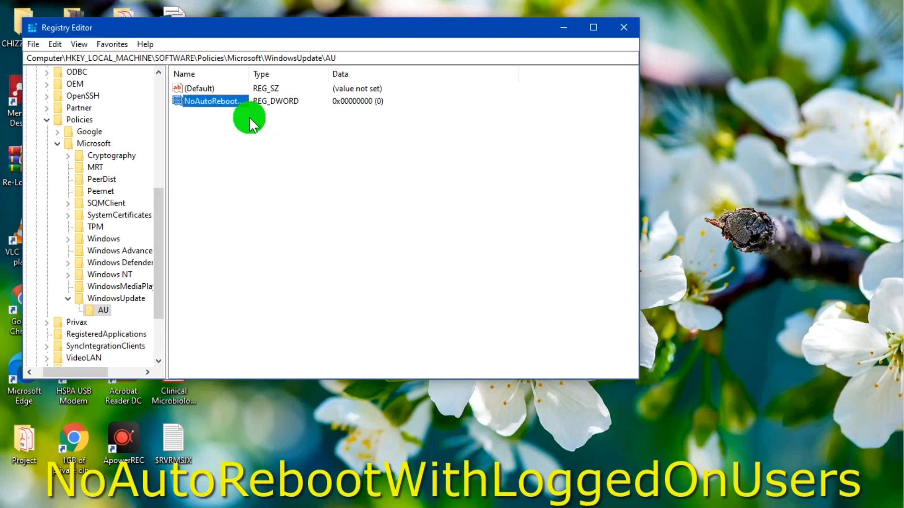
Set the value data of NoAutoRebootWithLoggedOnUsers to 1 and confirm
double_click(222, 100)
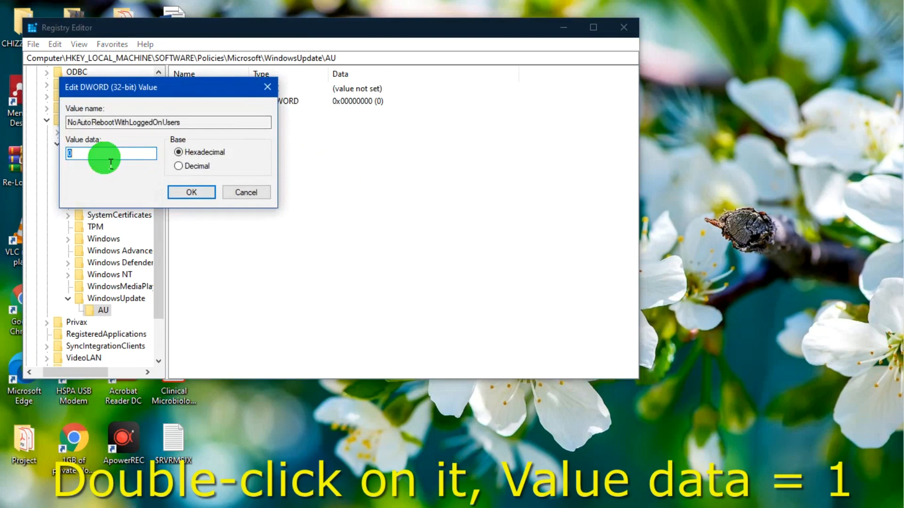
text(1)
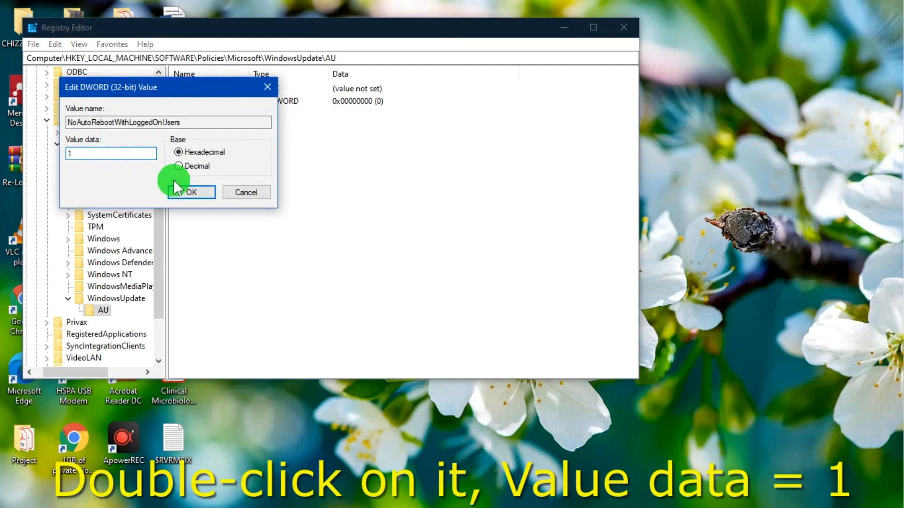
click(189, 188)
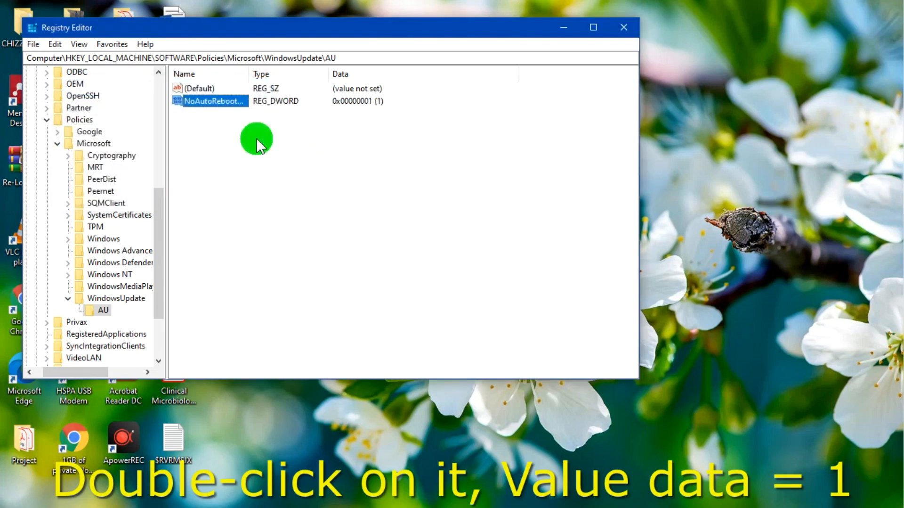
Add a DWORD (32-bit) value named NoAutoUpdate to the AU key
click(219, 177)
right_click(207, 152)
mouse_move(228, 156)
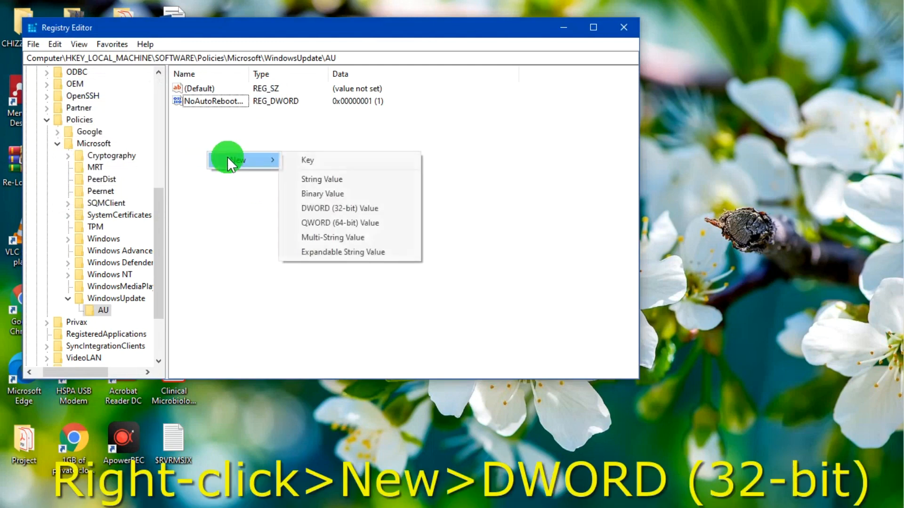
click(368, 207)
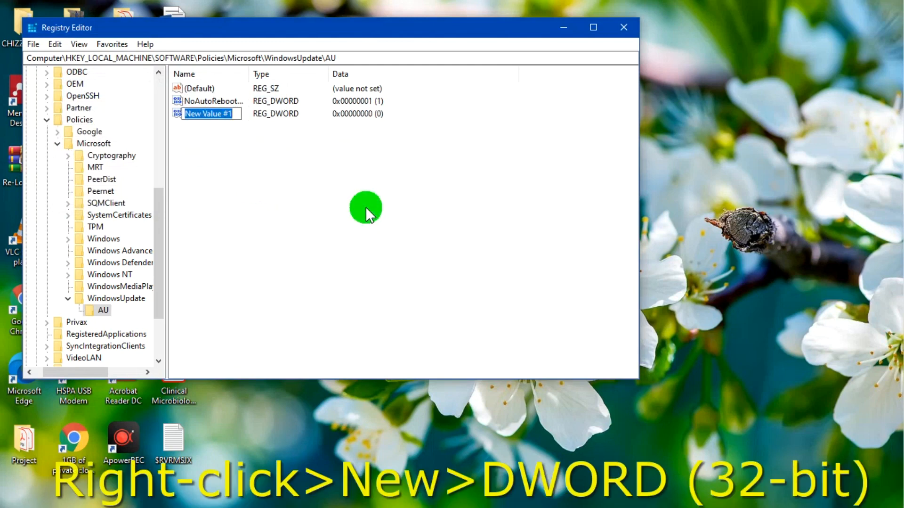
text(No)
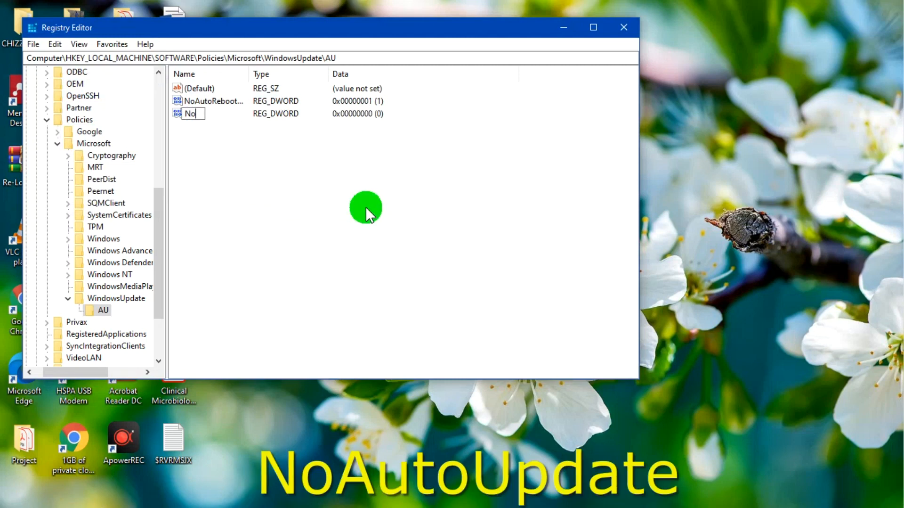
text(Auto)
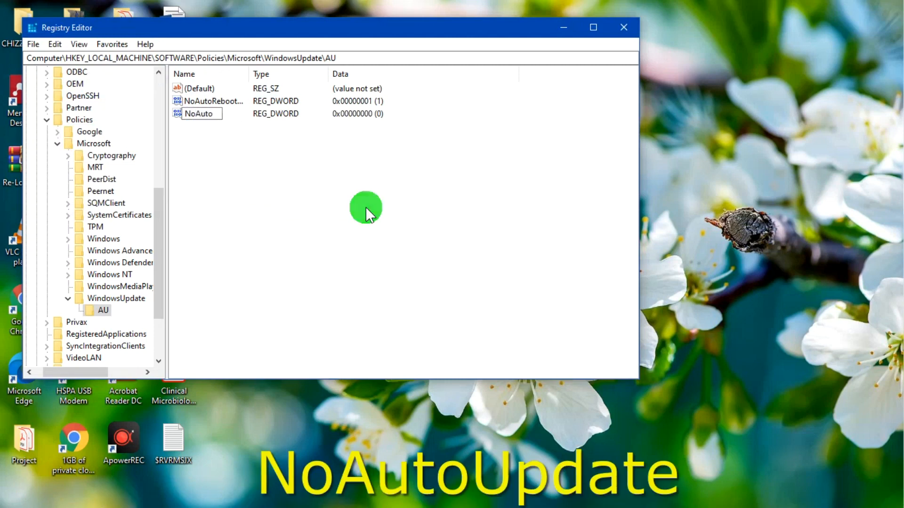
text(Update)
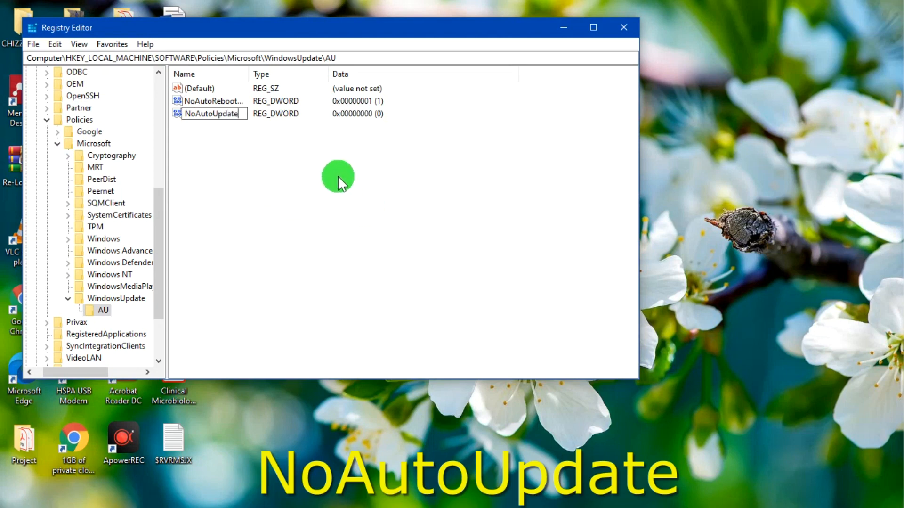
key(Return)
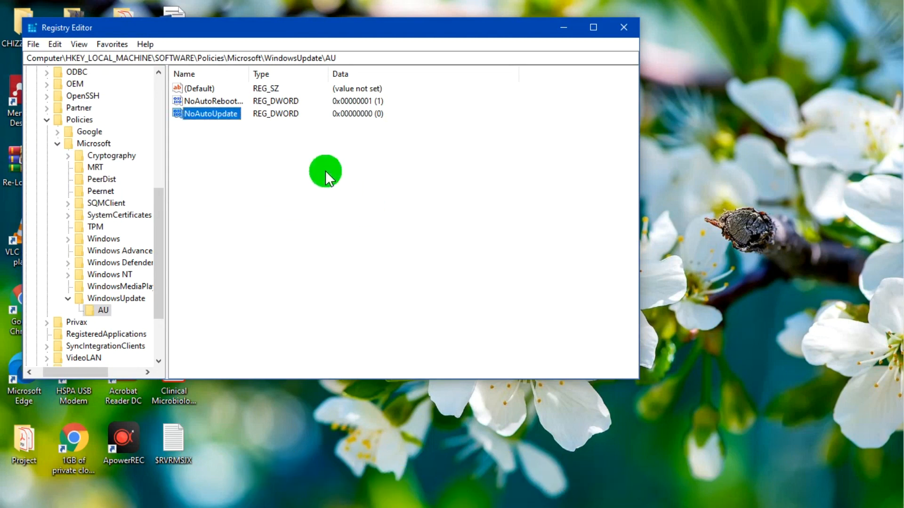
Set the value data of NoAutoUpdate to 1 and confirm
double_click(211, 114)
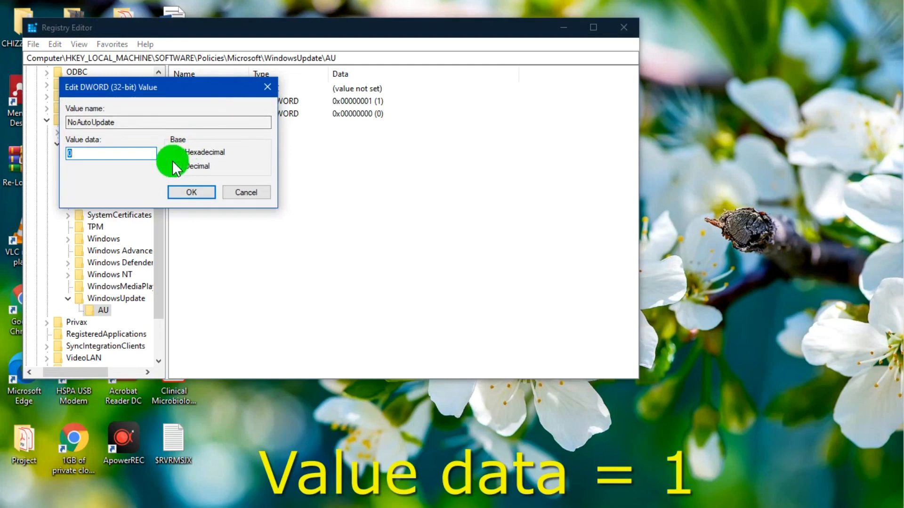
text(1)
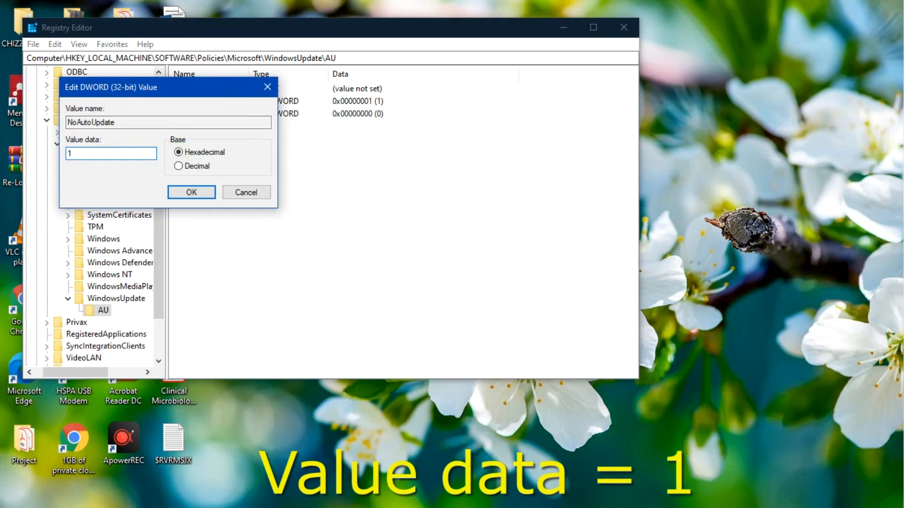
click(191, 191)
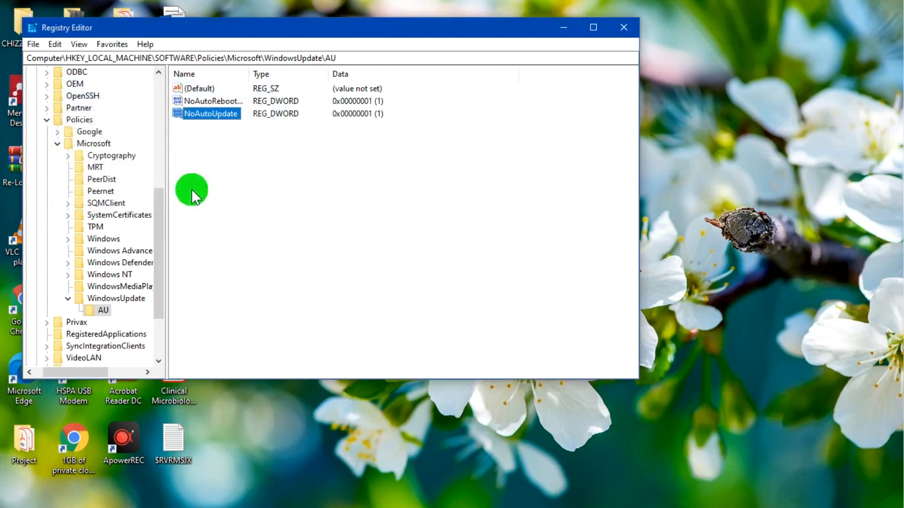
click(192, 218)
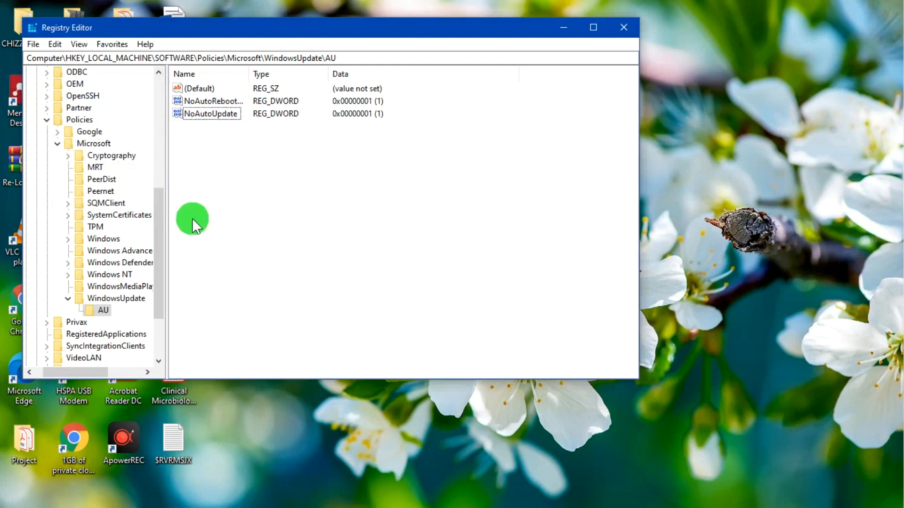
Collapse the expanded HKEY_LOCAL_MACHINE branches in the registry tree and close Registry Editor
click(57, 143)
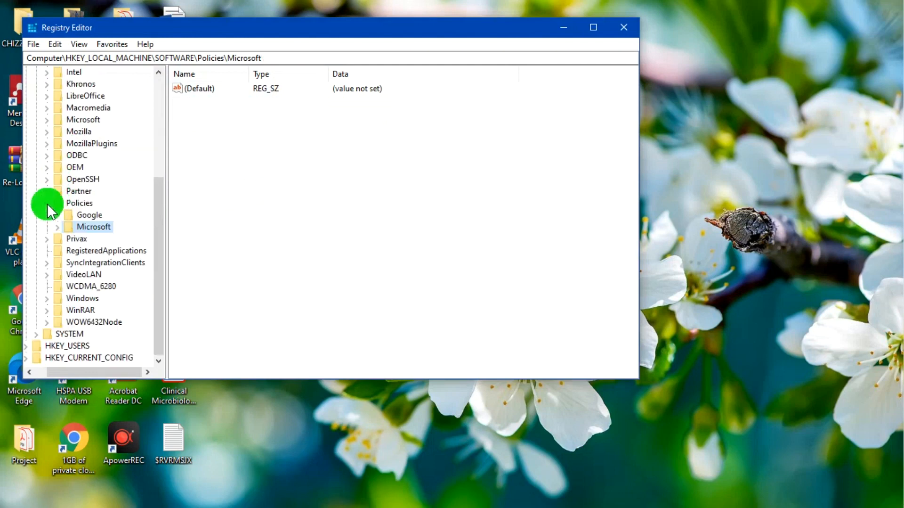
click(47, 203)
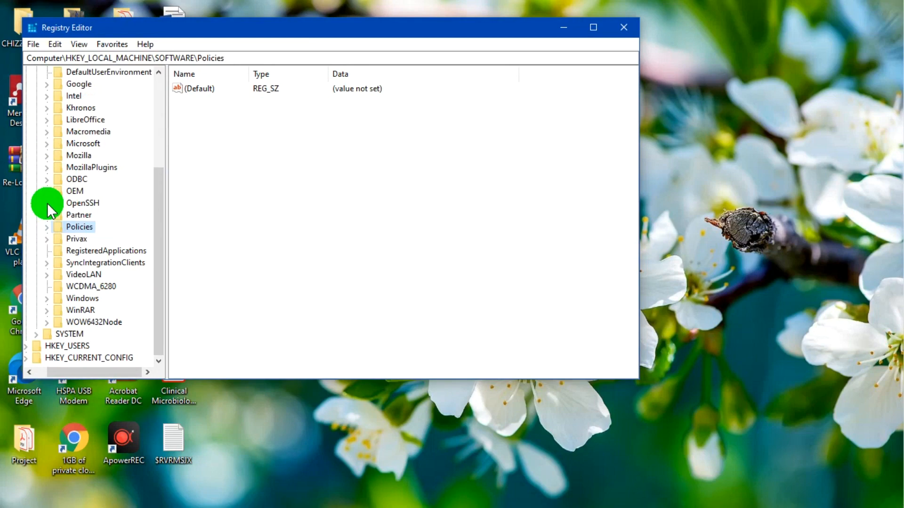
scroll(47, 203, up, 4)
click(36, 166)
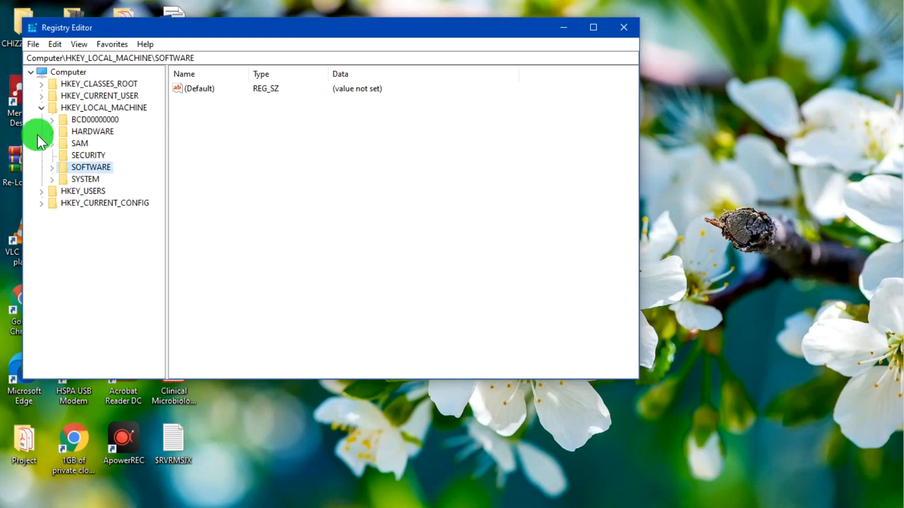
click(42, 107)
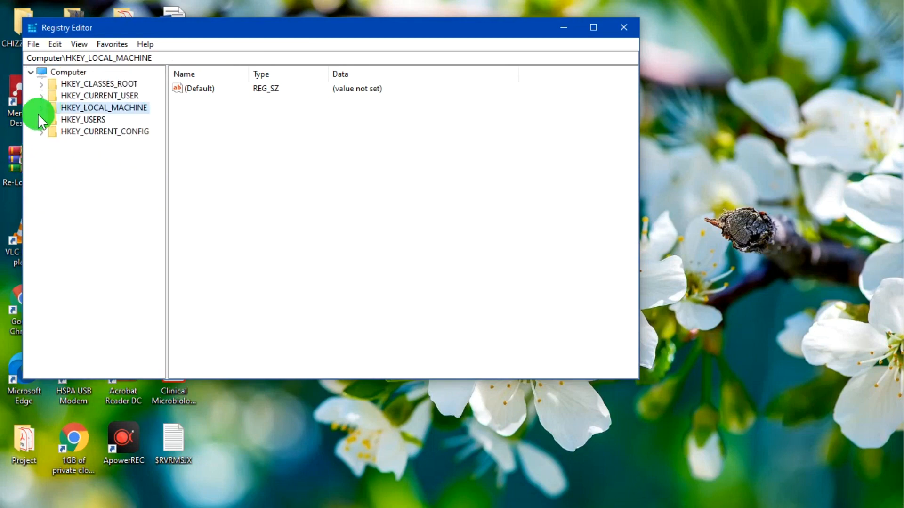
click(626, 27)
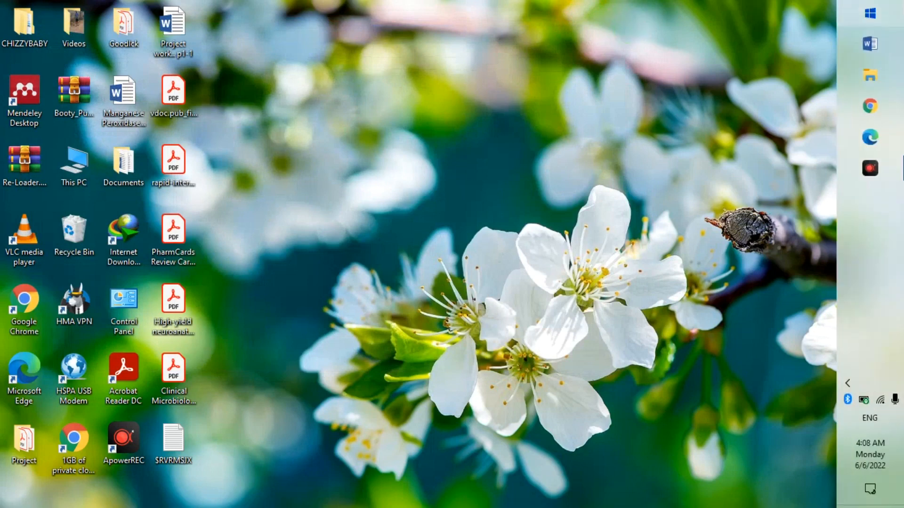
Search Windows for gpedit, open the Local Group Policy Editor and maximize its window
click(902, 6)
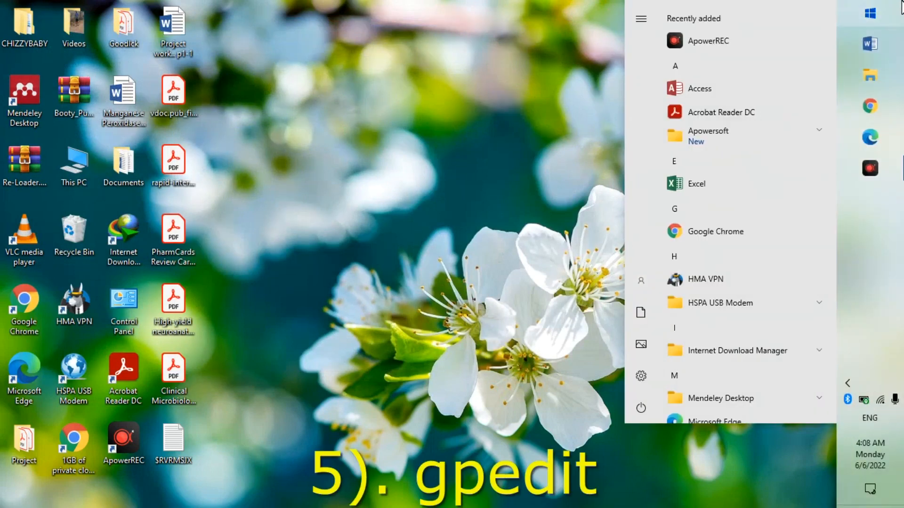
click(903, 7)
click(902, 6)
text(gpedit)
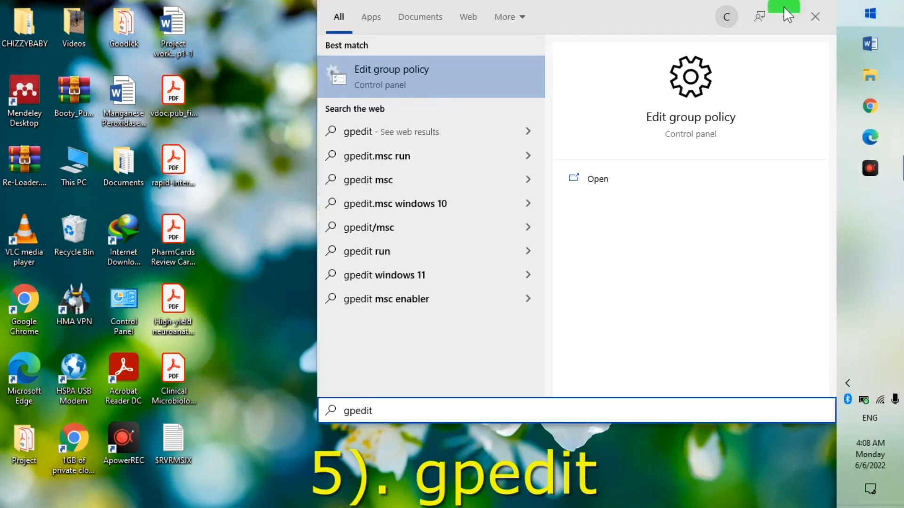
click(366, 73)
click(366, 74)
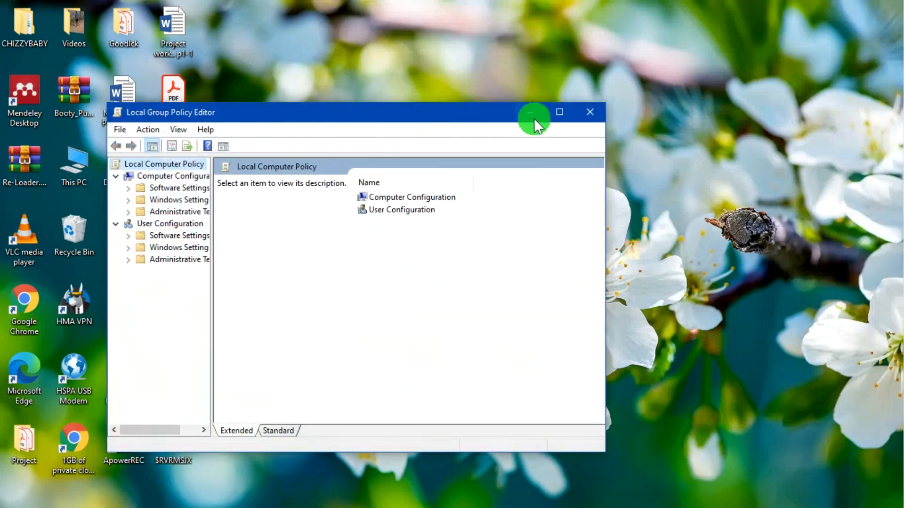
click(559, 112)
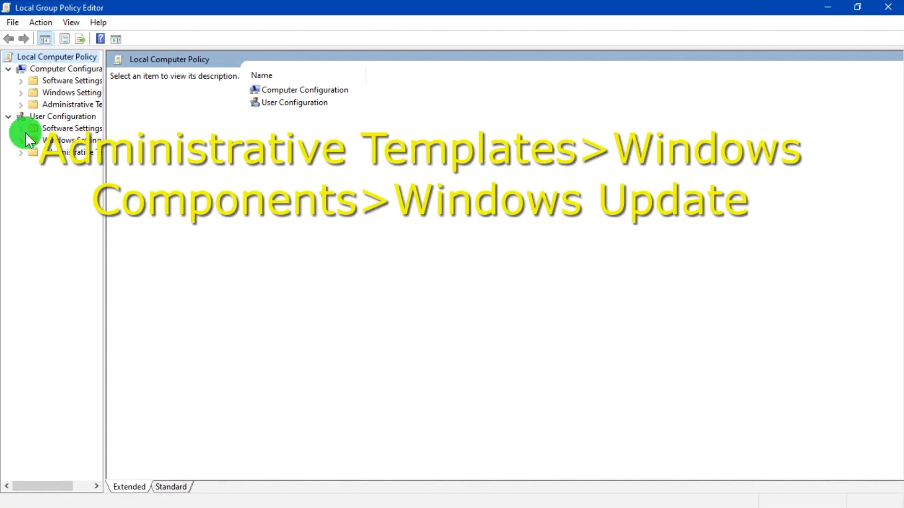
Open the Windows Update policy folder under Computer Configuration, Administrative Templates, Windows Components
click(23, 105)
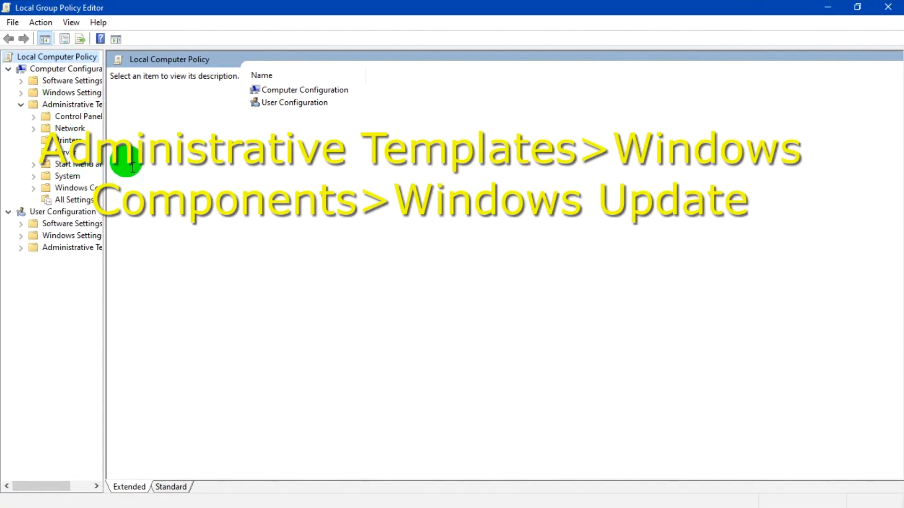
click(33, 189)
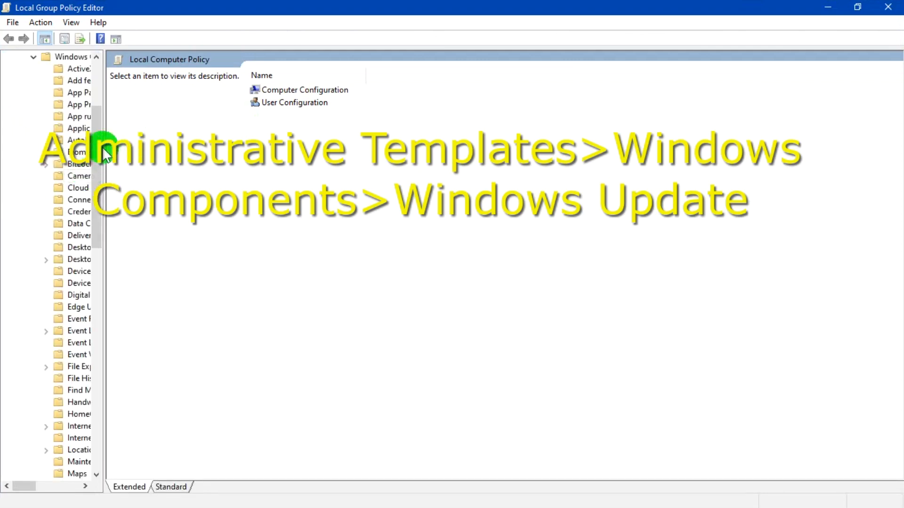
drag(103, 148, 225, 416)
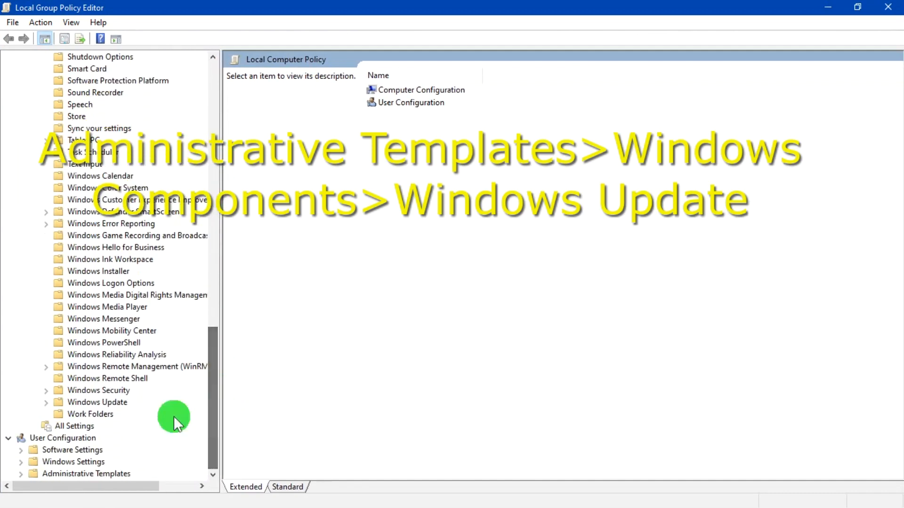
click(69, 402)
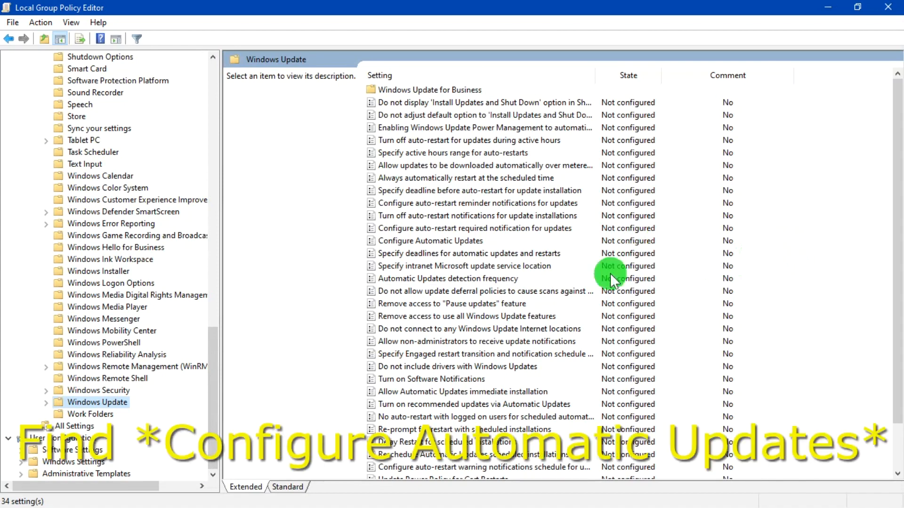
Set the Configure Automatic Updates policy to Disabled, confirm, and close the Local Group Policy Editor
click(434, 240)
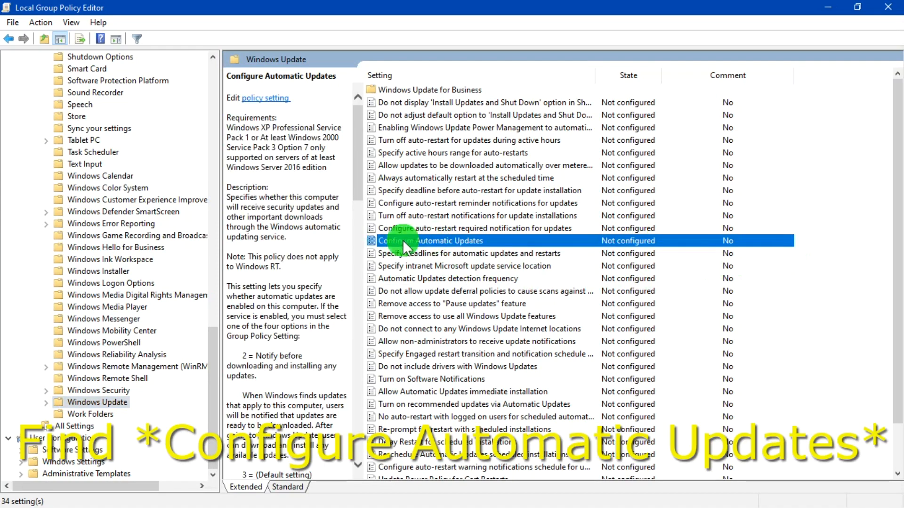
double_click(413, 240)
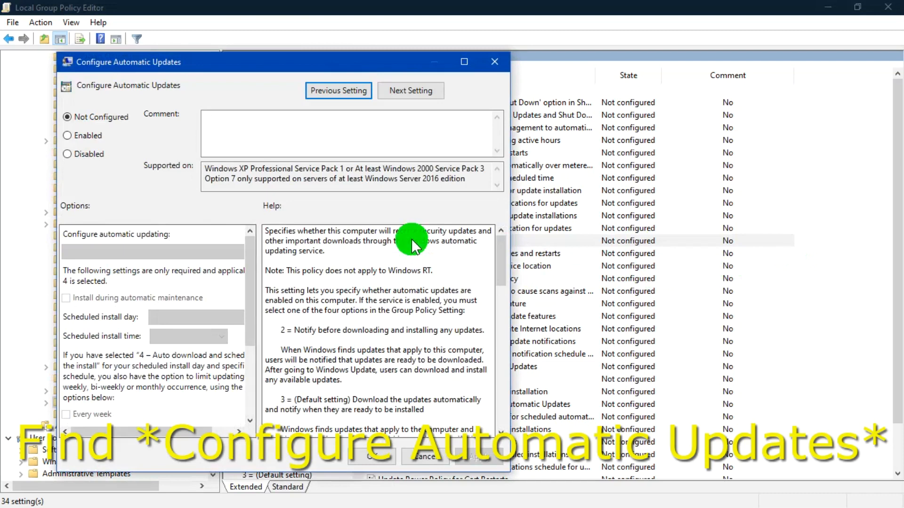
click(464, 63)
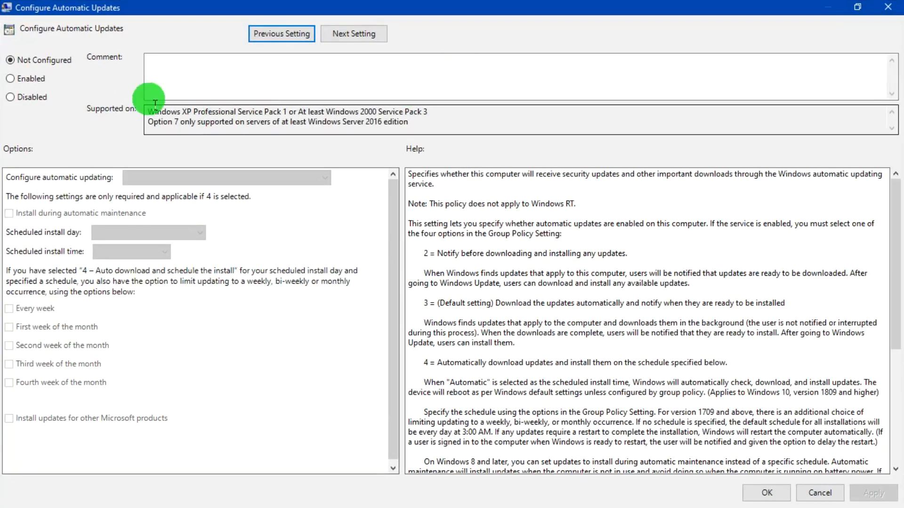
click(26, 97)
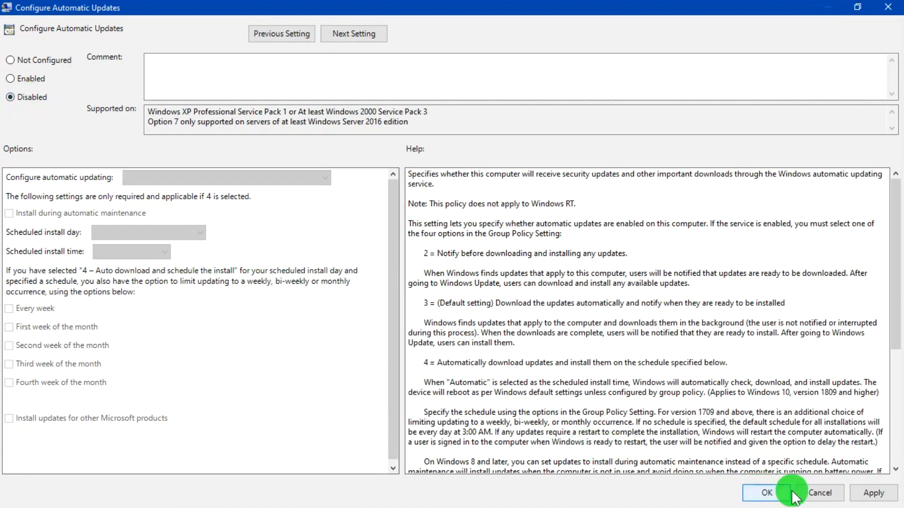
click(766, 493)
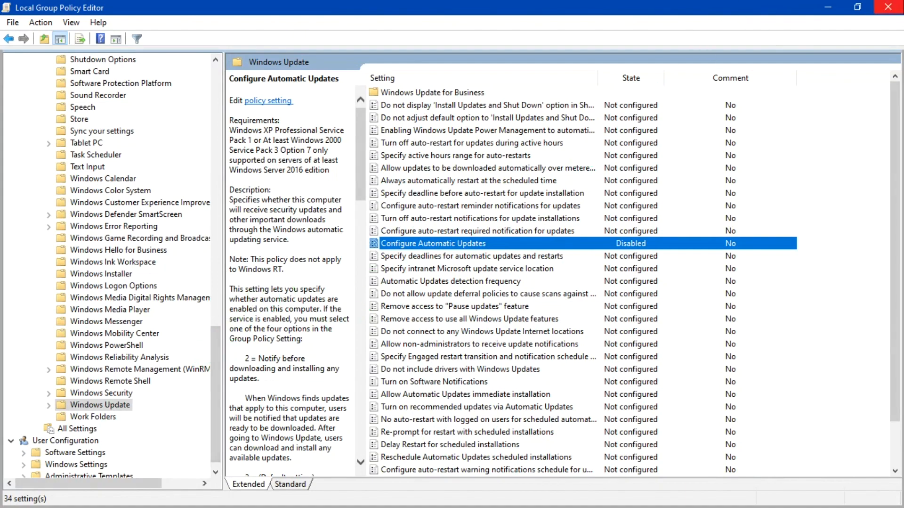
click(887, 8)
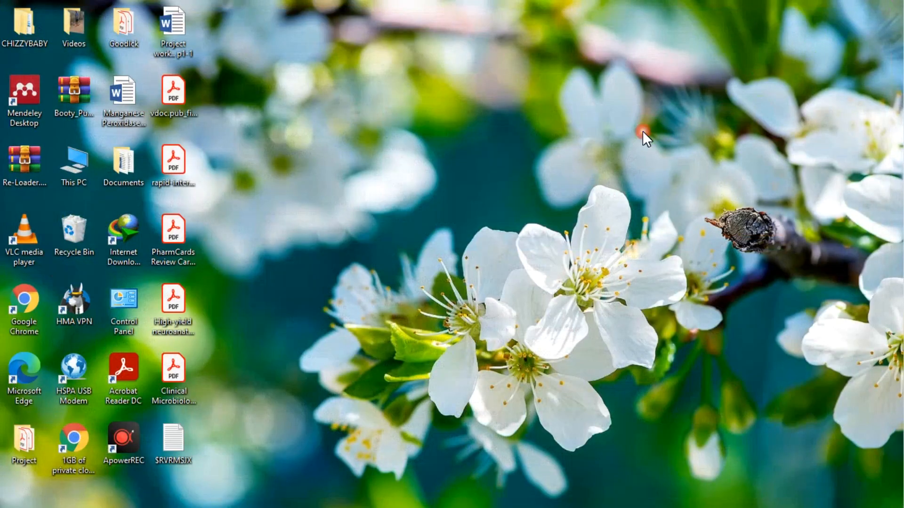
Search Windows for task and open Task Scheduler
click(897, 9)
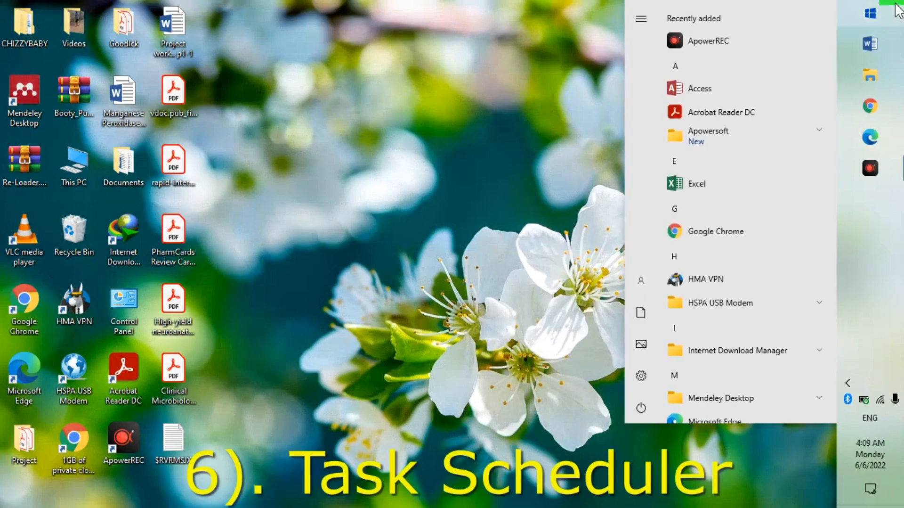
text(t)
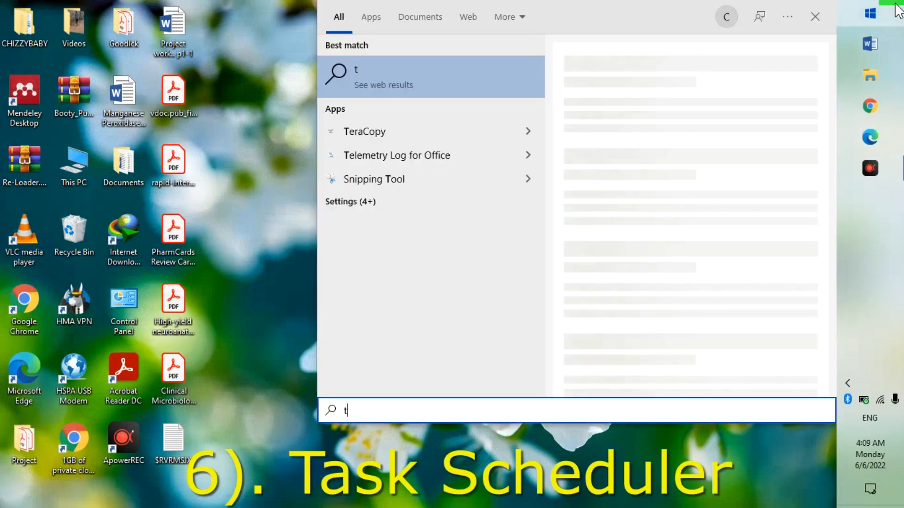
text(ask)
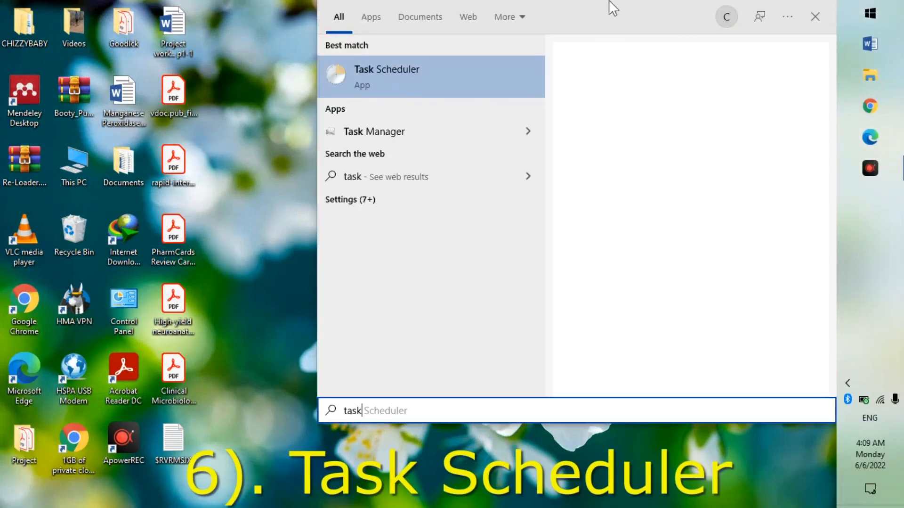
click(391, 77)
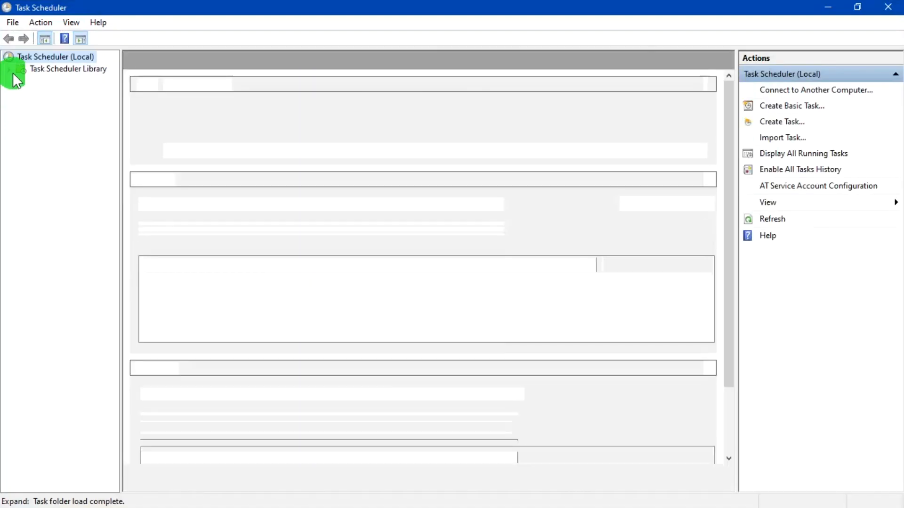
Open the WindowsUpdate task folder under Task Scheduler Library, Microsoft, Windows, and disable its Scheduled Start task
click(13, 72)
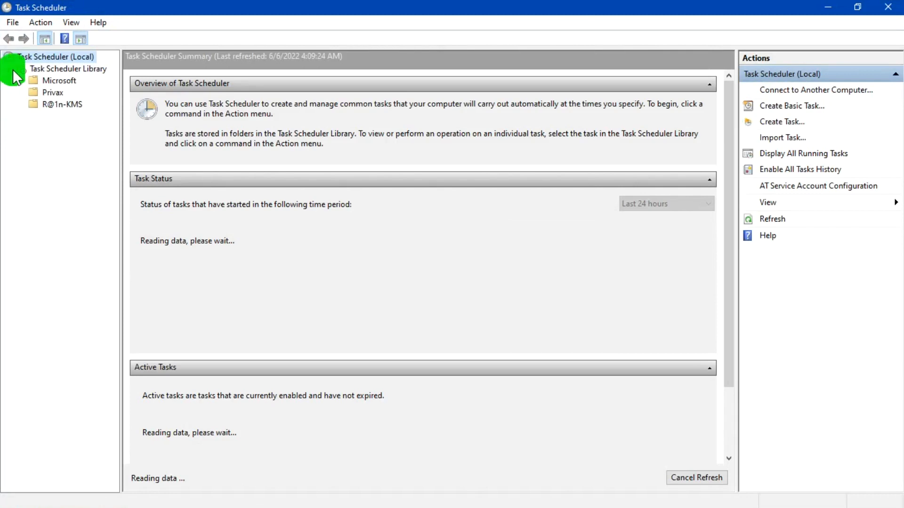
click(21, 80)
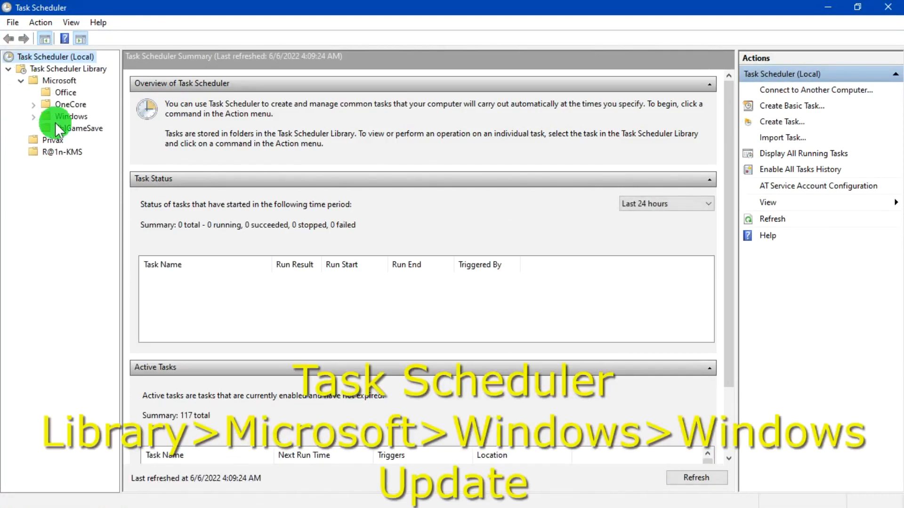
click(38, 113)
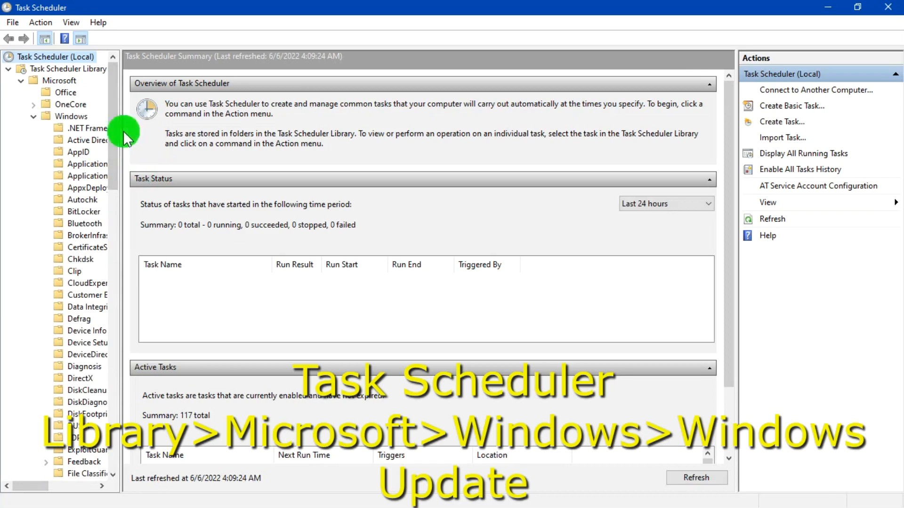
drag(127, 132, 244, 420)
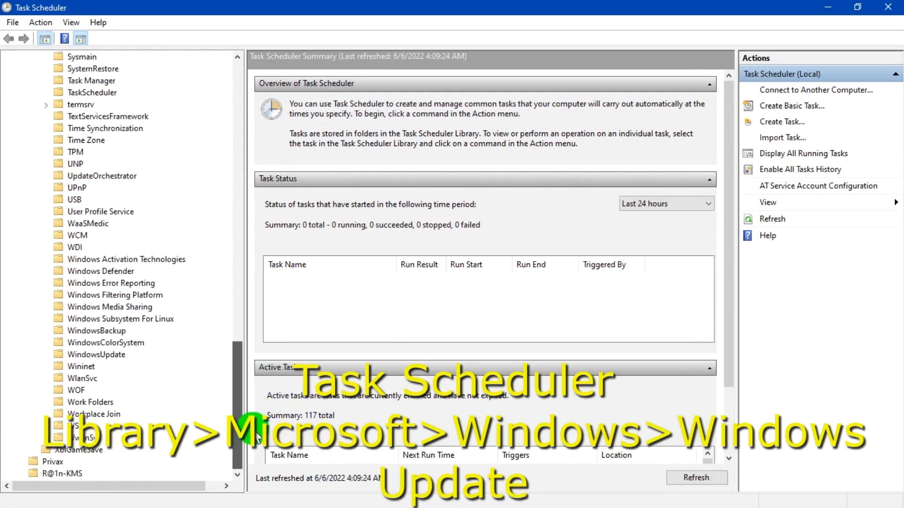
click(110, 352)
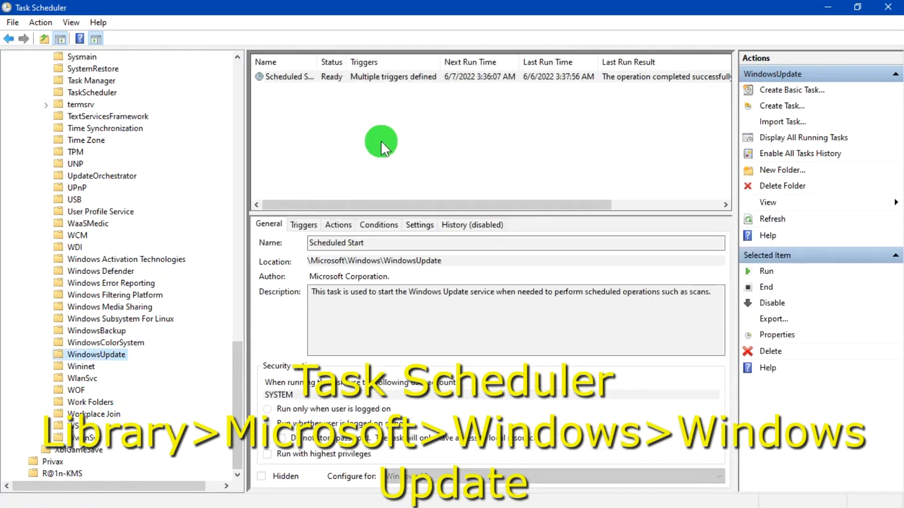
right_click(287, 77)
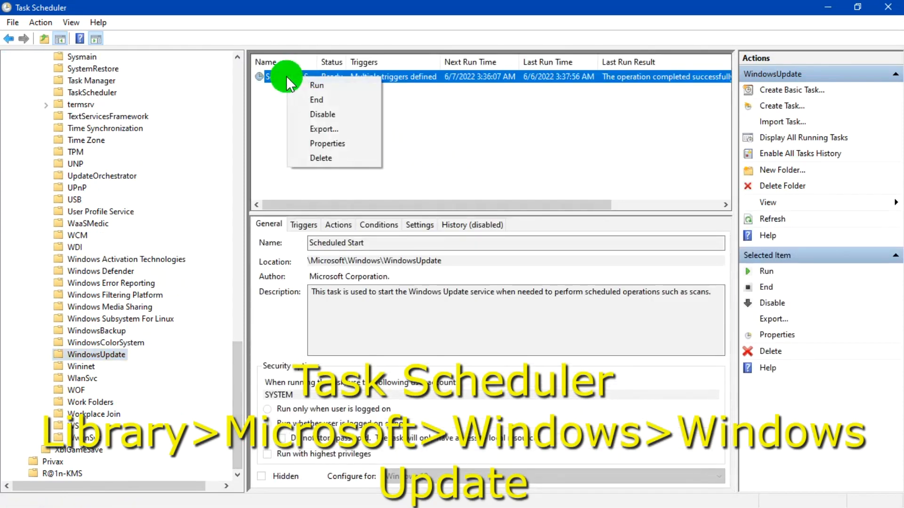
click(343, 115)
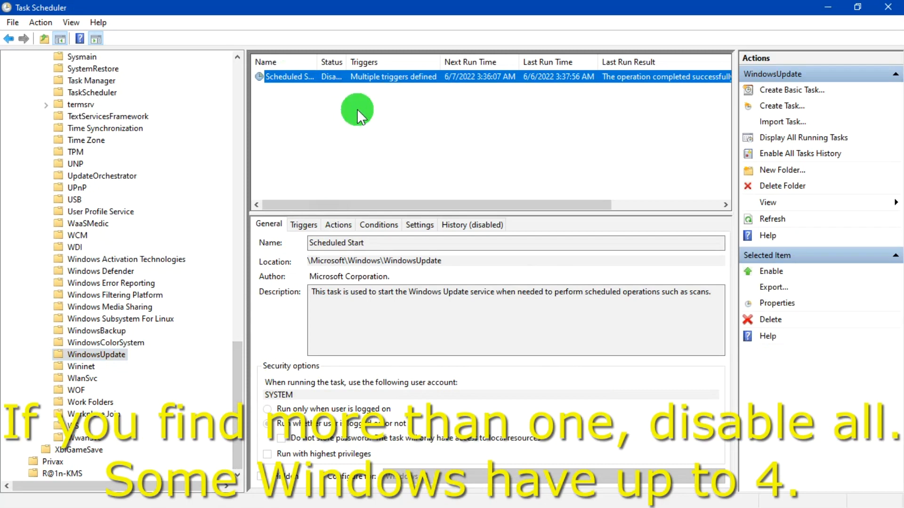
View the tasks in the UpdateOrchestrator folder under Microsoft, Windows, and close Task Scheduler
scroll(238, 372, up, 1)
drag(242, 382, 244, 324)
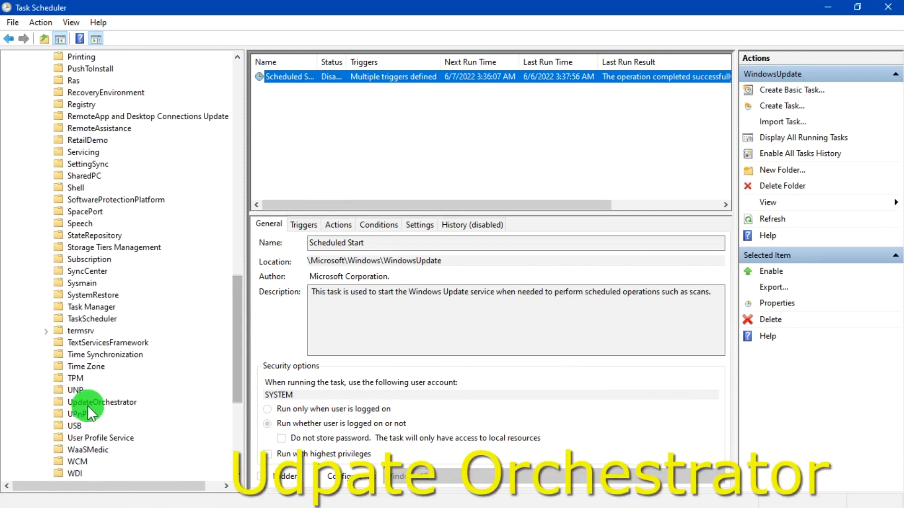
click(86, 403)
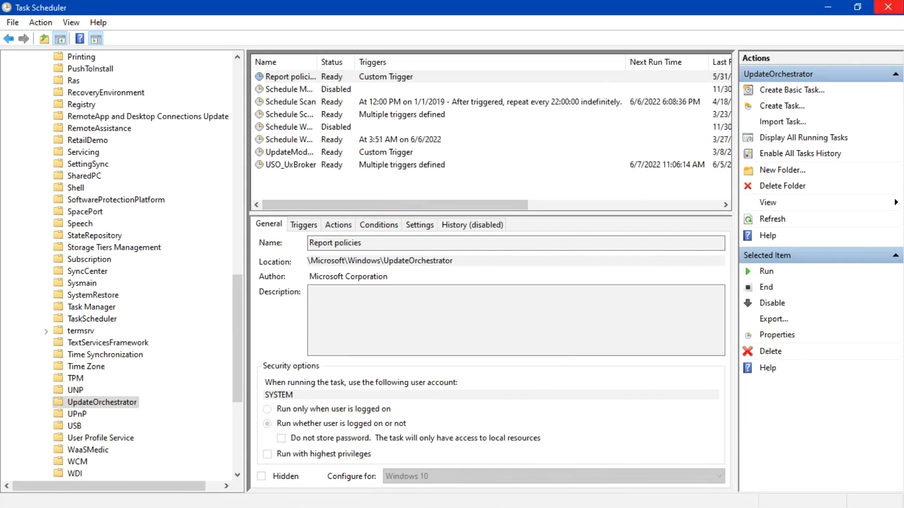
click(888, 6)
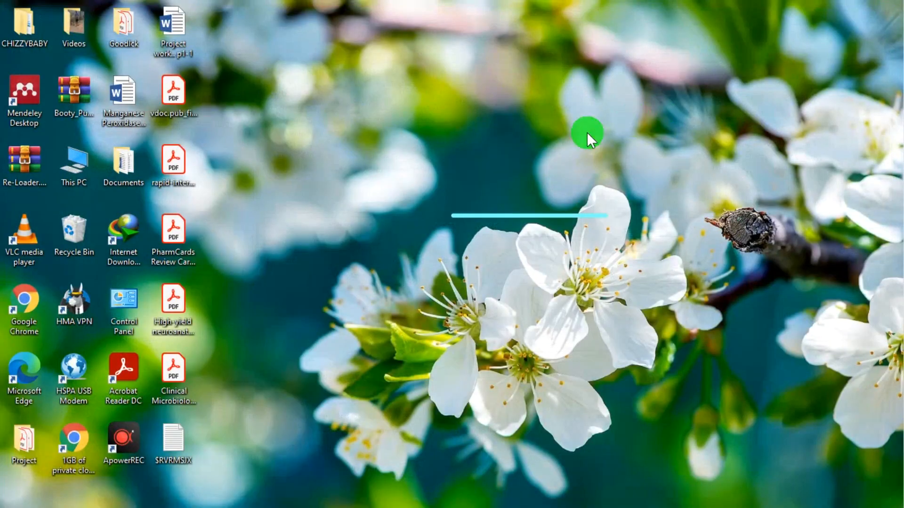